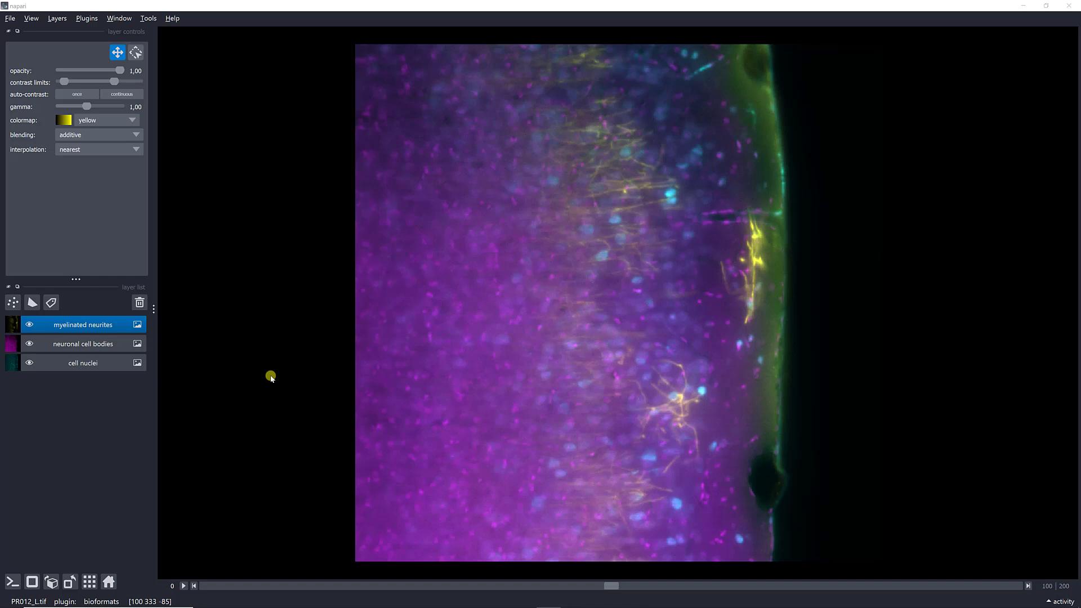
Switch to the Task Manager to check which GPUs the computer lists, and return to napari.
{"action": "key", "text": "alt+Tab"}
{"action": "key", "text": "alt+Tab"}
{"action": "key", "text": "alt+Tab"}
{"action": "key", "text": "alt+Tab"}
{"action": "key", "text": "alt+Tab"}
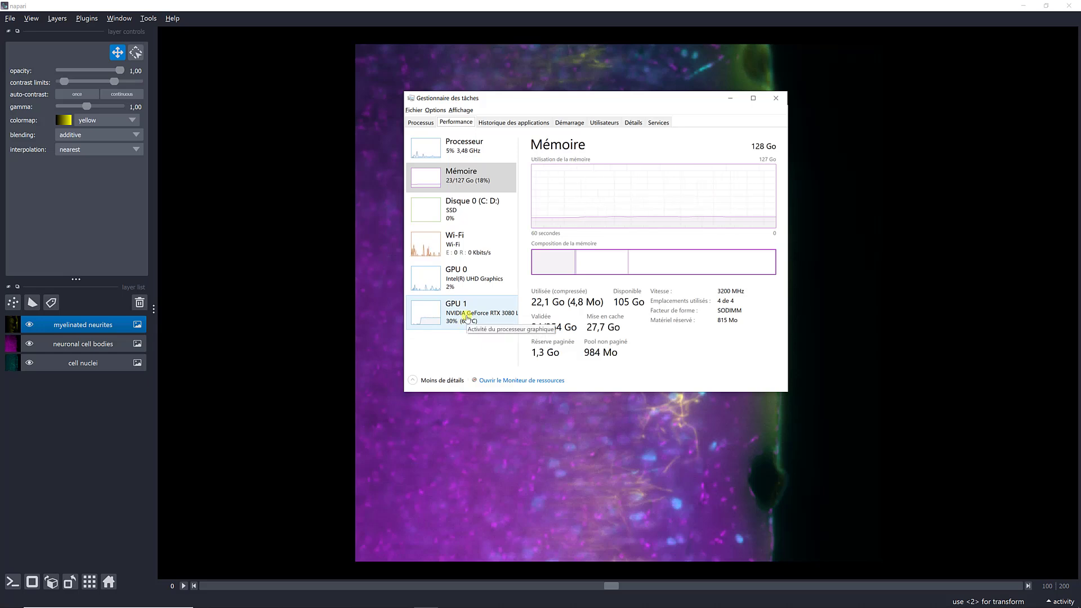
{"action": "left_click", "coordinate": [303, 405]}
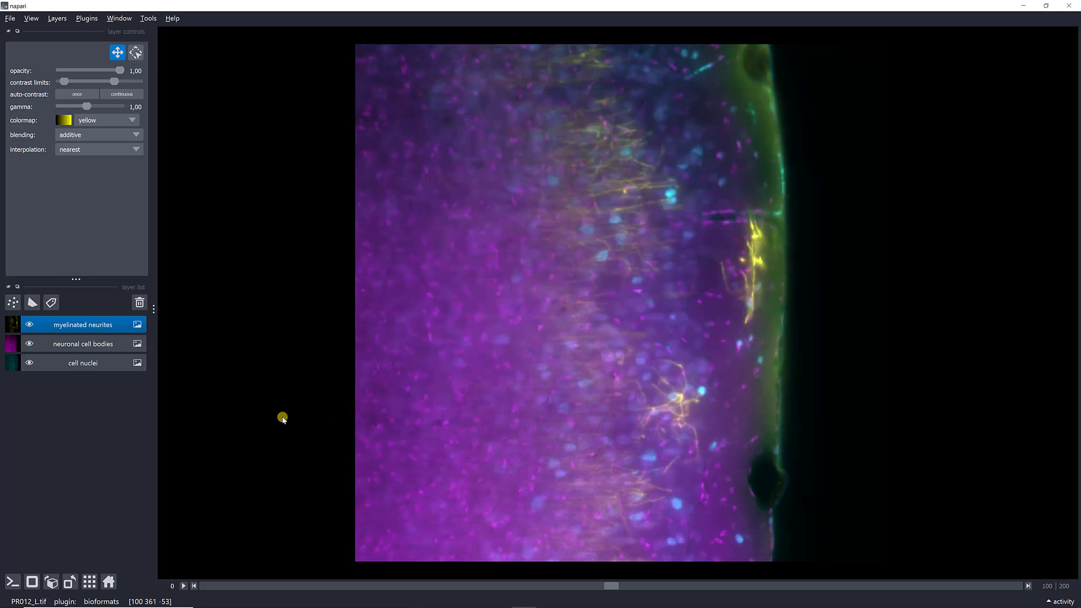
Open the napari console and import pyclesperanto_prototype as cle.
{"action": "left_click", "coordinate": [13, 583]}
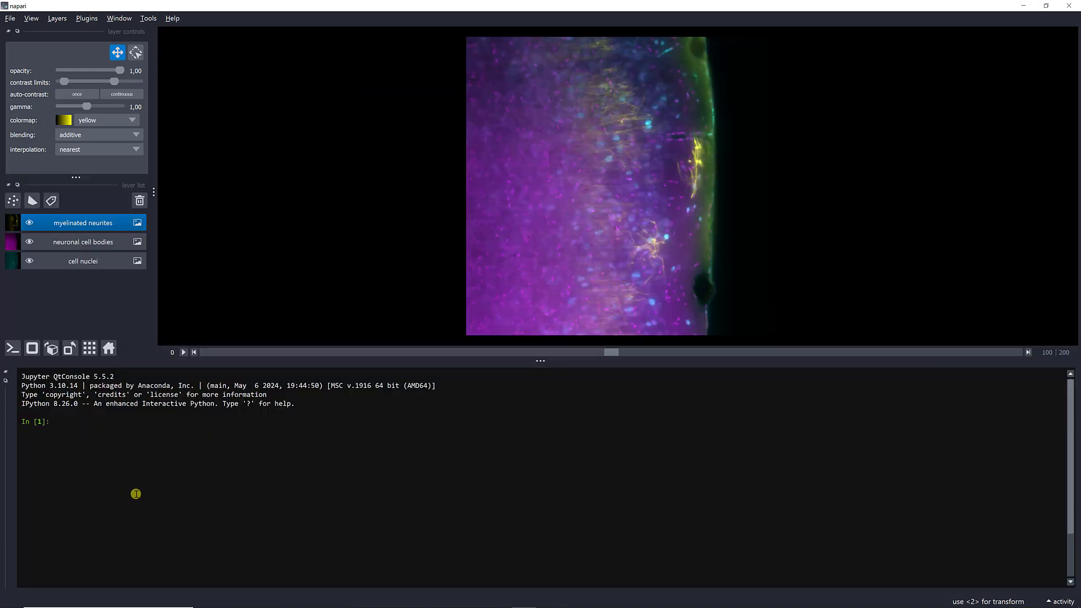
{"action": "type", "text": "cle.select_device(\"GPU0\")"}
{"action": "key", "text": "Up"}
{"action": "key", "text": "Up"}
{"action": "key", "text": "Up"}
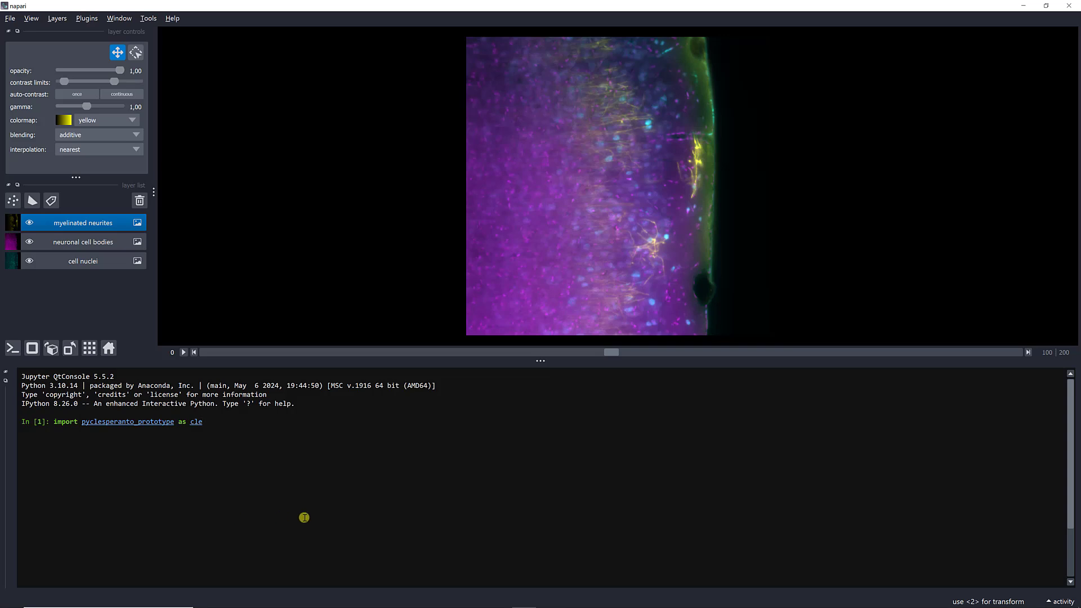
{"action": "key", "text": "Return"}
Run cle.select_device("0") to choose the processing GPU and close the console.
{"action": "type", "text": "cle.select_device(\"0\")"}
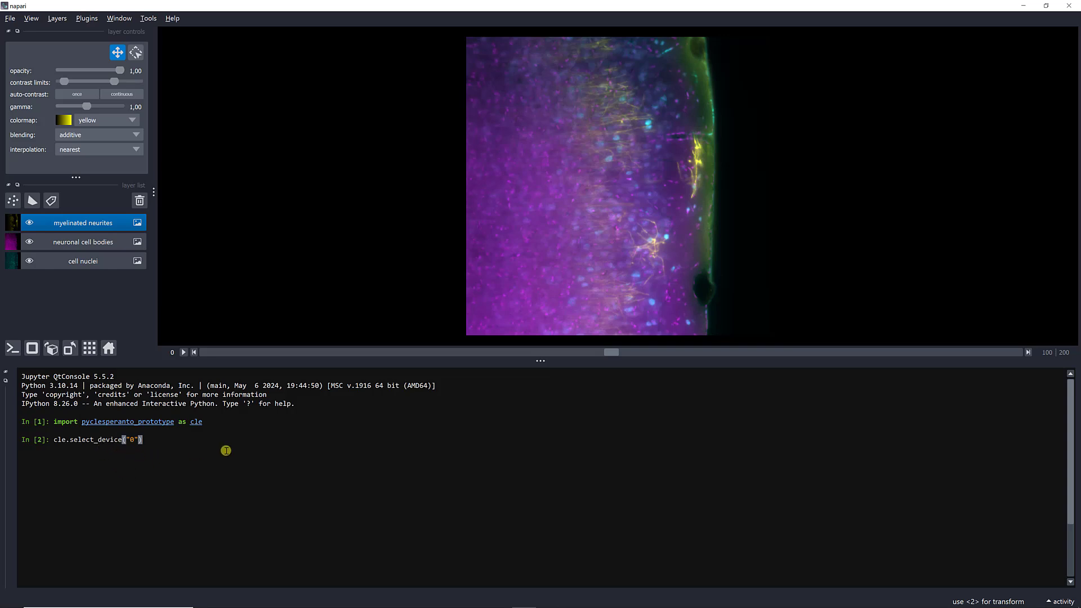
{"action": "key", "text": "Return"}
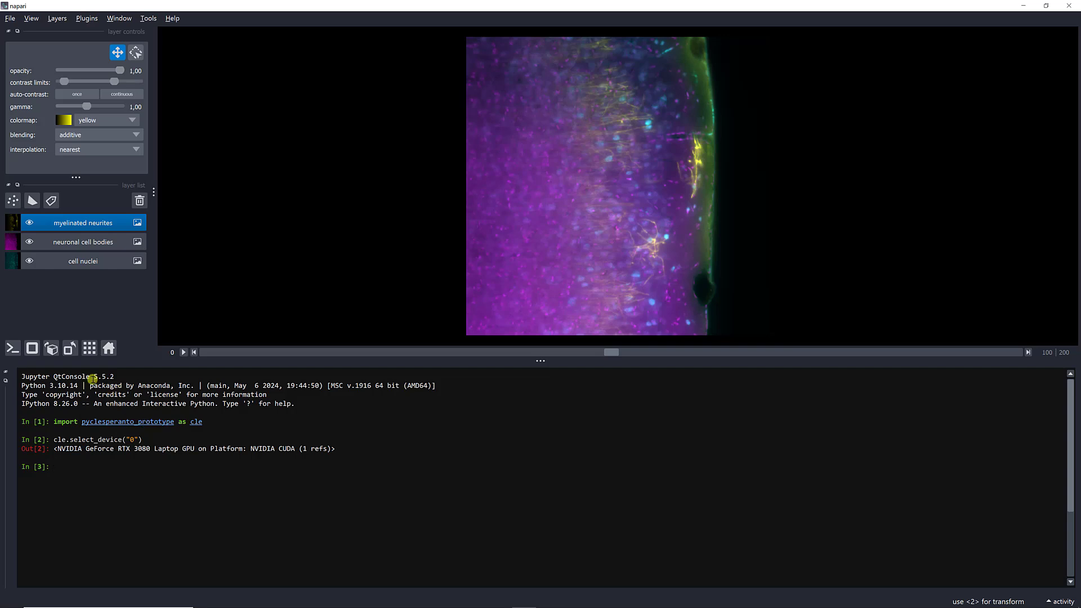
{"action": "left_click", "coordinate": [10, 349]}
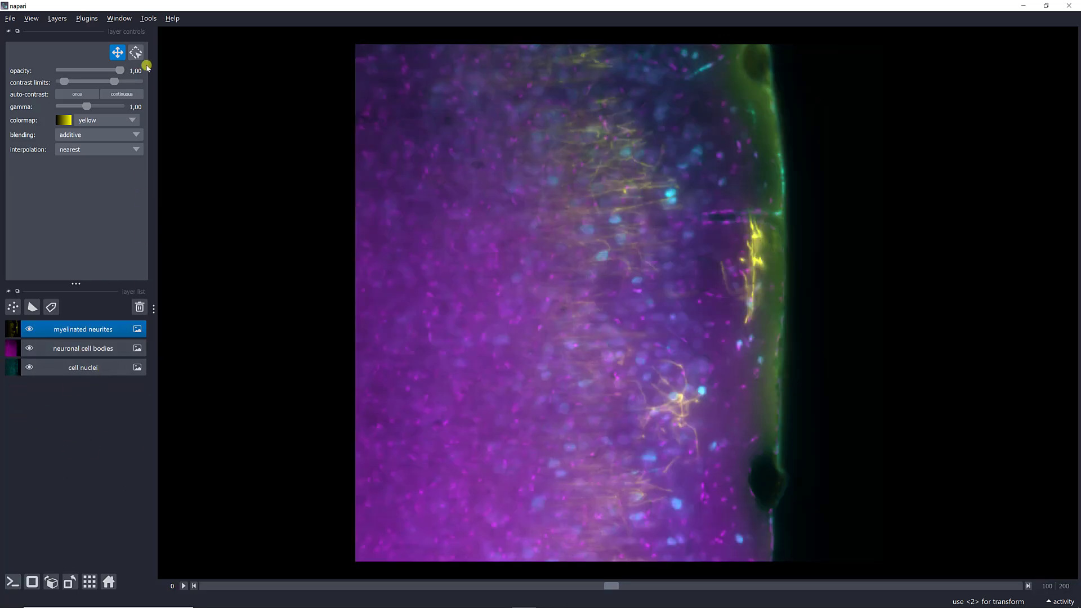
Open the napari-assistant and add a Label operation on myelinated neurites using Semantic segmentation (apply pretrained, APOC).
{"action": "left_click", "coordinate": [92, 18]}
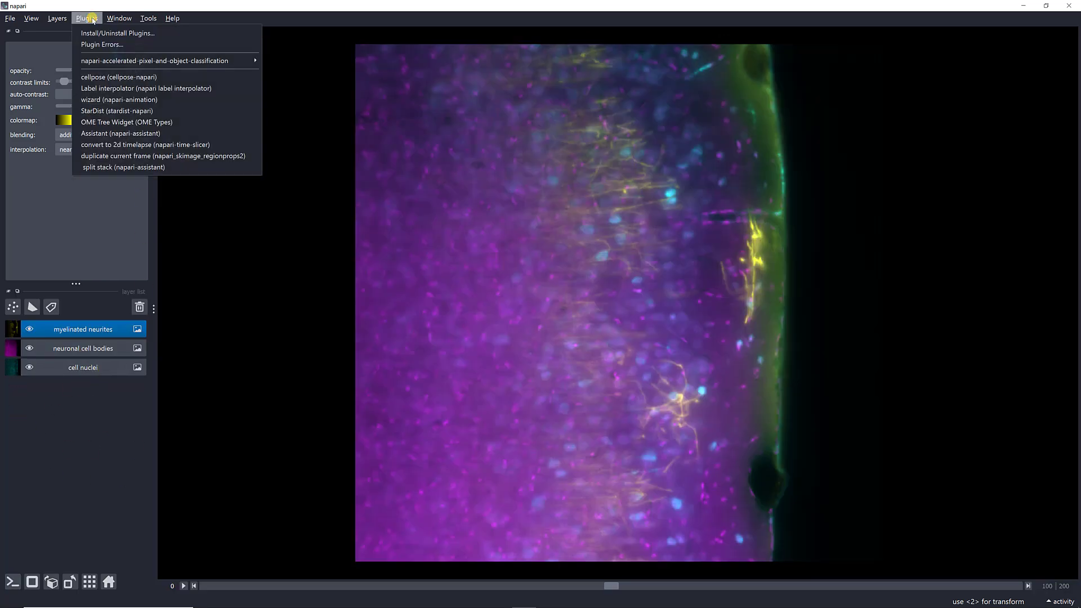
{"action": "mouse_move", "coordinate": [97, 62]}
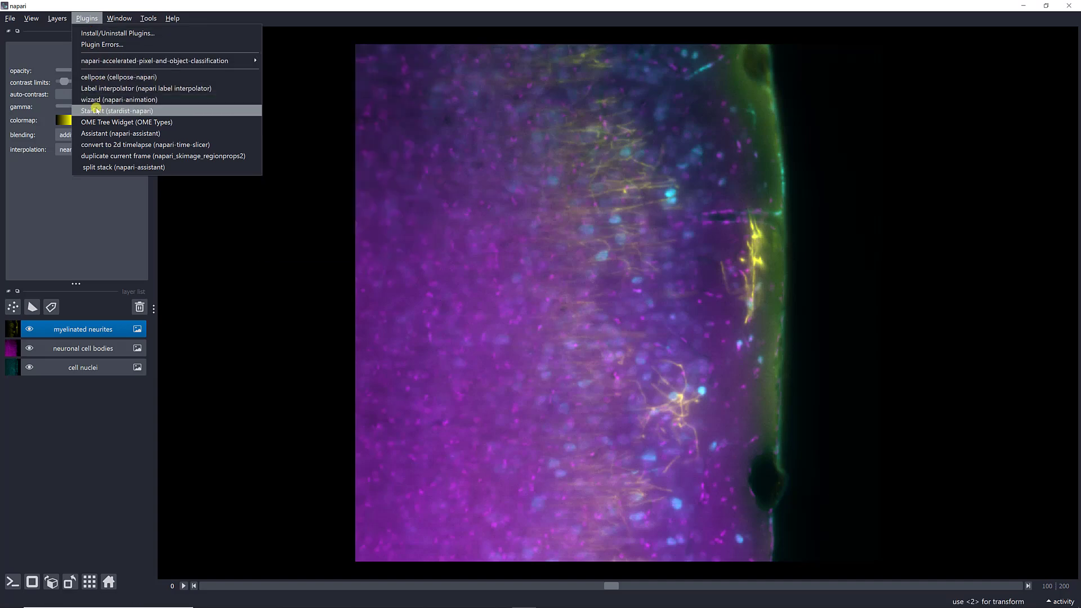
{"action": "left_click", "coordinate": [99, 133]}
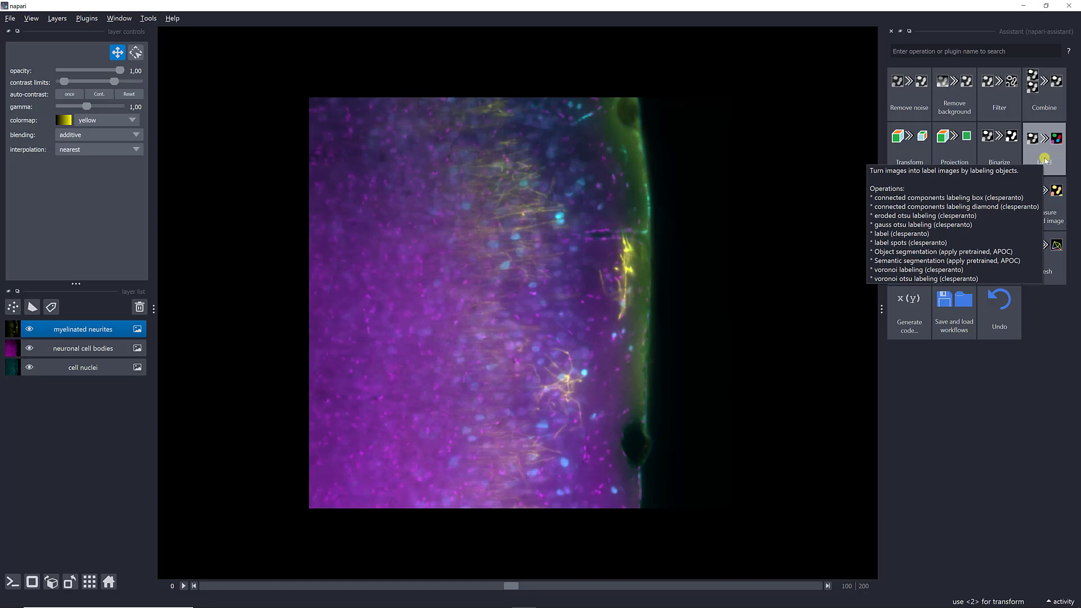
{"action": "left_click", "coordinate": [1044, 159]}
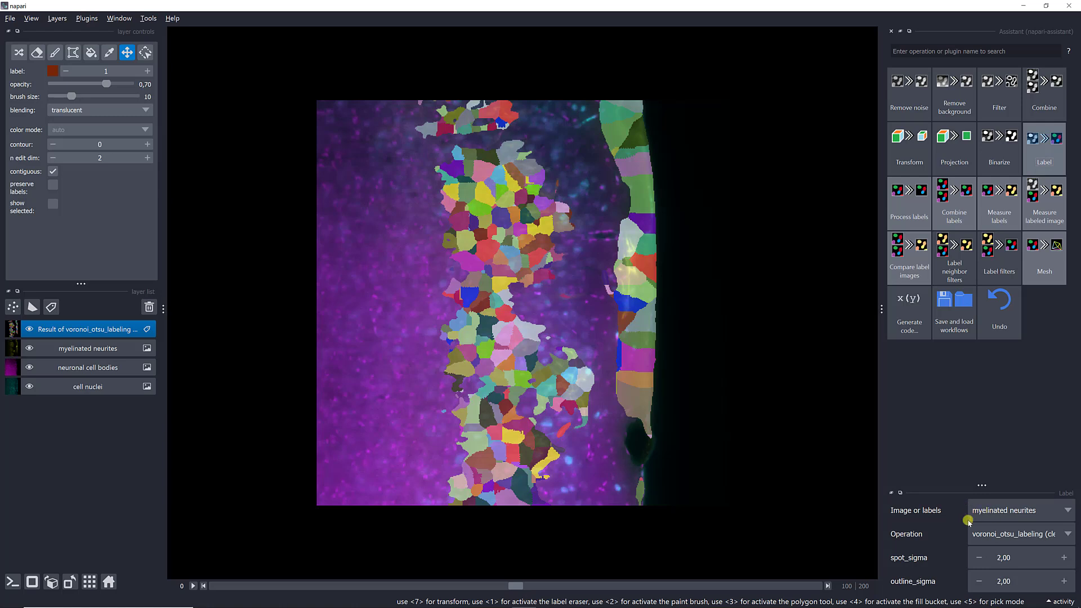
{"action": "left_click", "coordinate": [982, 536]}
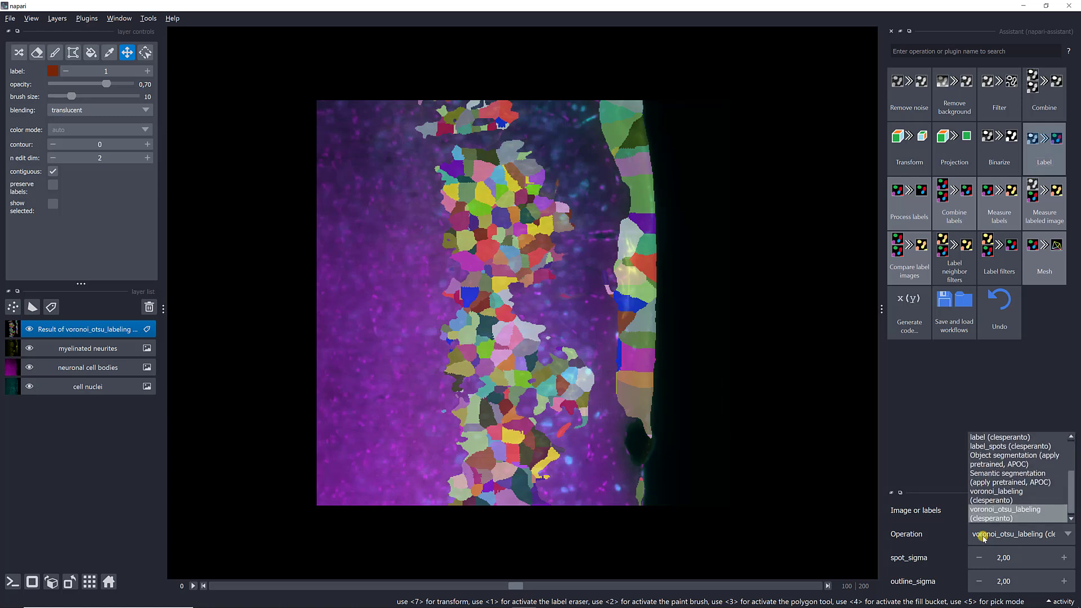
{"action": "left_click", "coordinate": [994, 477]}
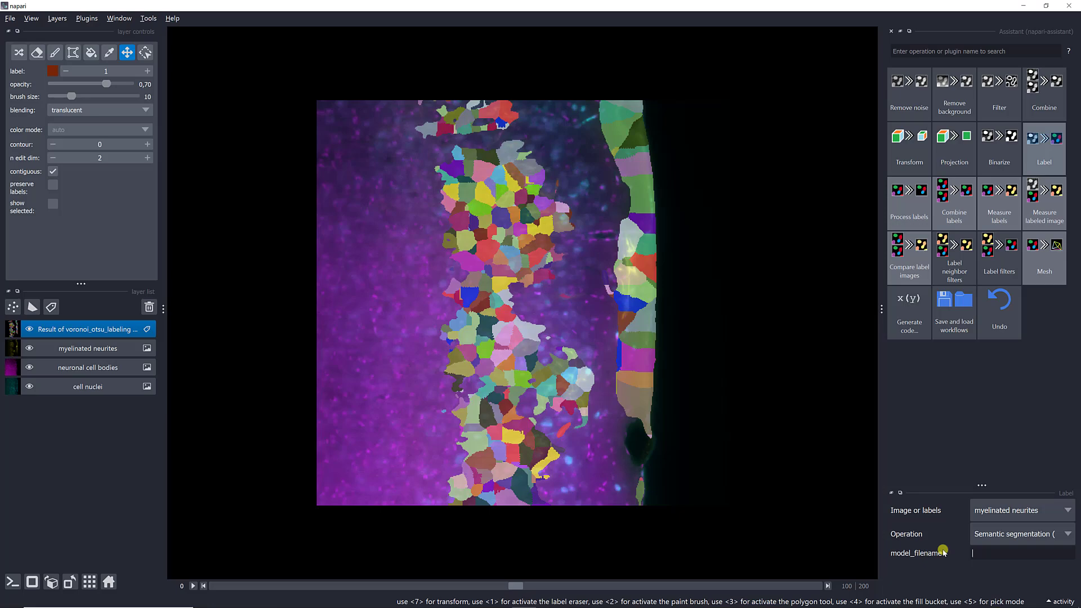
Minimize napari, the browser, Settings, PowerPoint and the Anaconda Prompt to uncover the desktop.
{"action": "left_click", "coordinate": [1022, 7]}
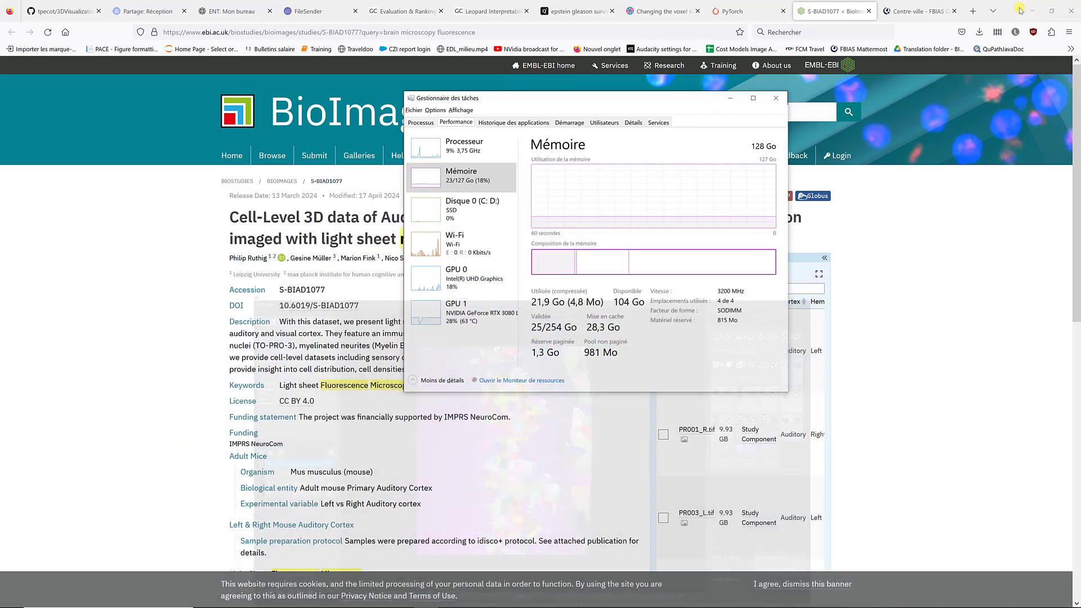
{"action": "left_click", "coordinate": [1030, 8]}
{"action": "left_click", "coordinate": [1033, 8]}
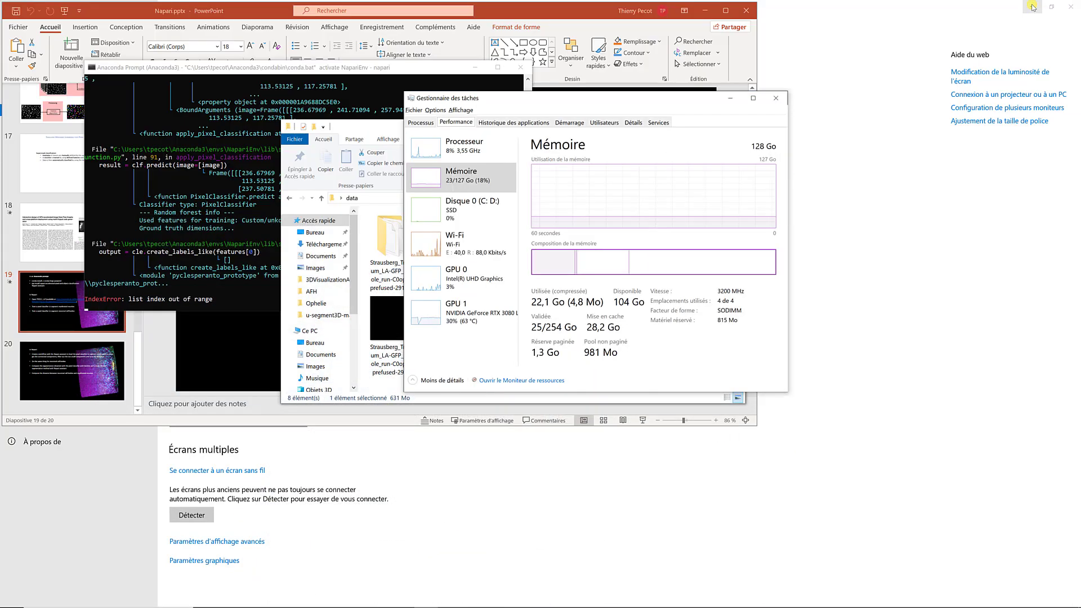
{"action": "left_click", "coordinate": [1033, 7]}
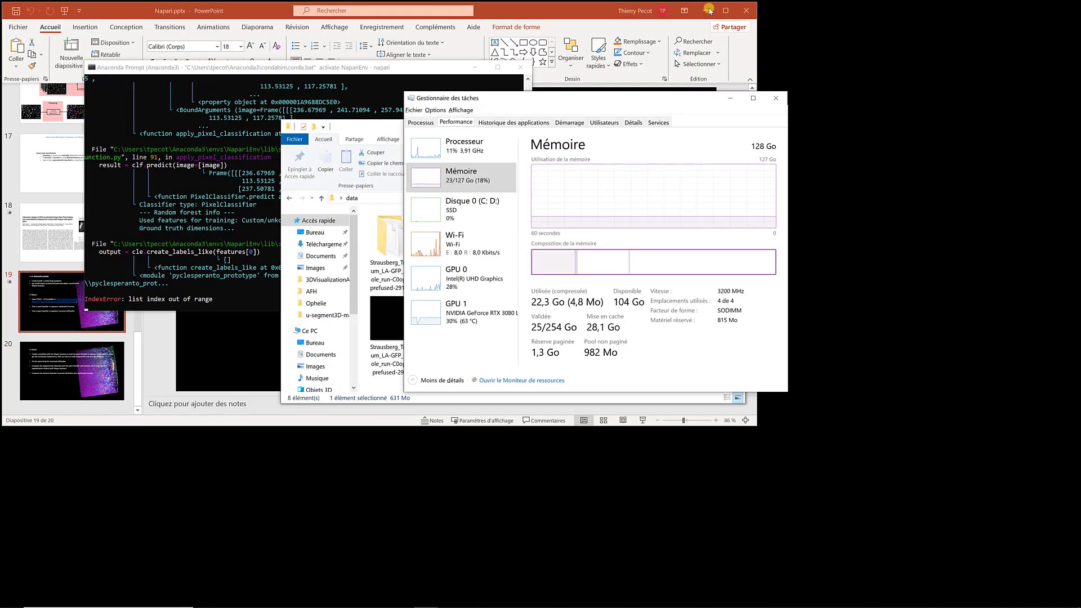
{"action": "left_click", "coordinate": [709, 10]}
{"action": "left_click", "coordinate": [709, 10]}
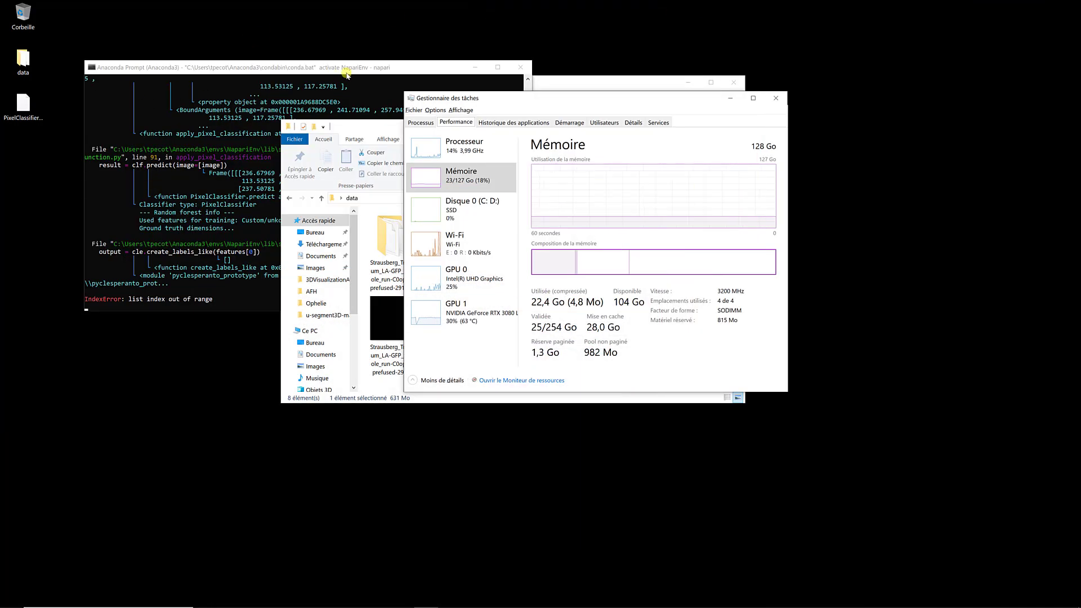
{"action": "left_click", "coordinate": [476, 66]}
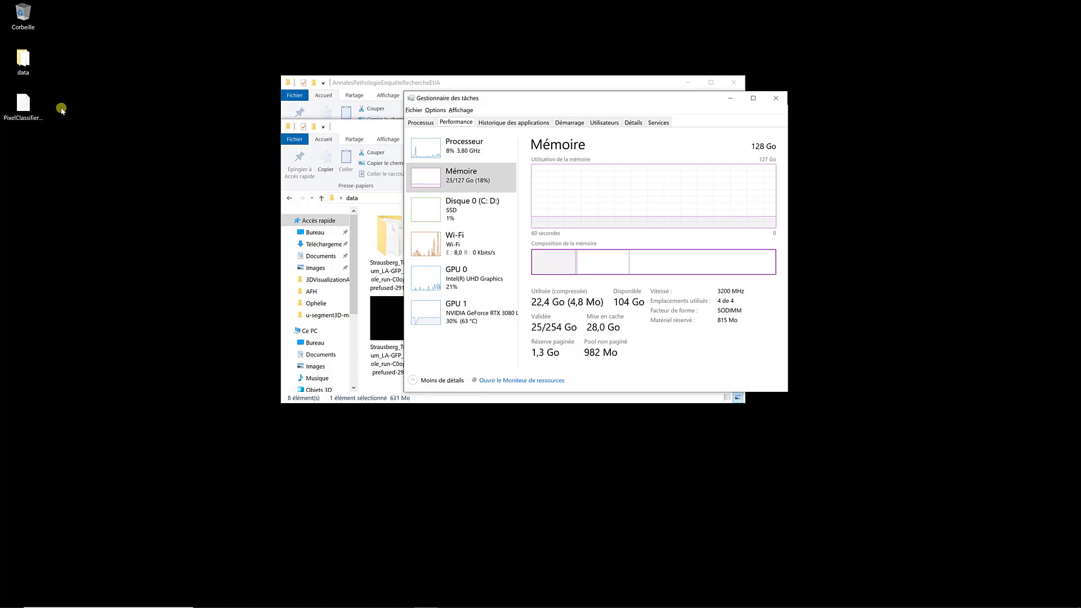
{"action": "left_click", "coordinate": [25, 110]}
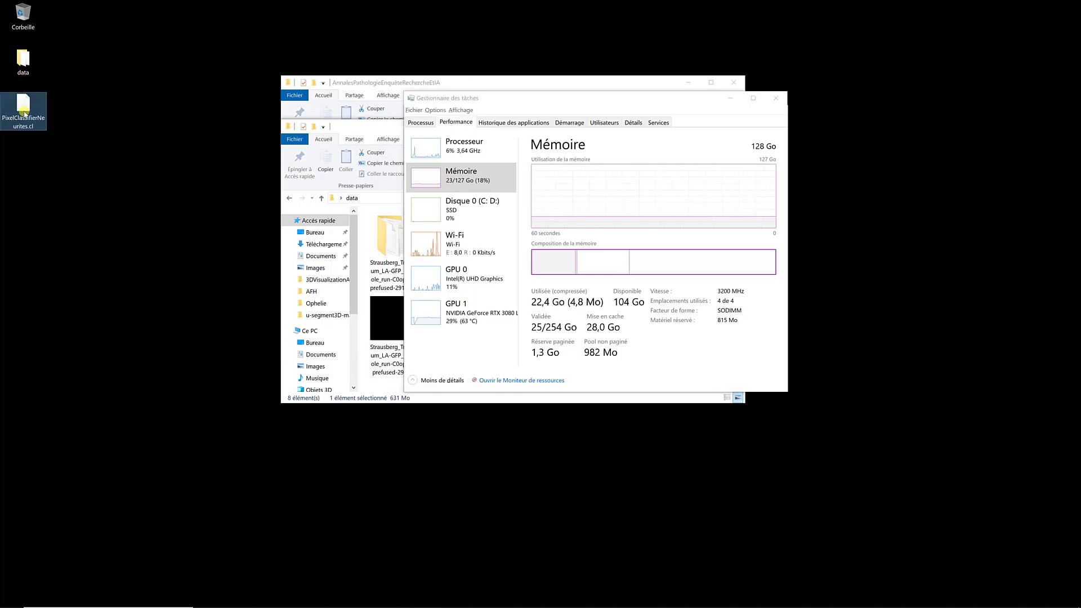
{"action": "left_click", "coordinate": [27, 190]}
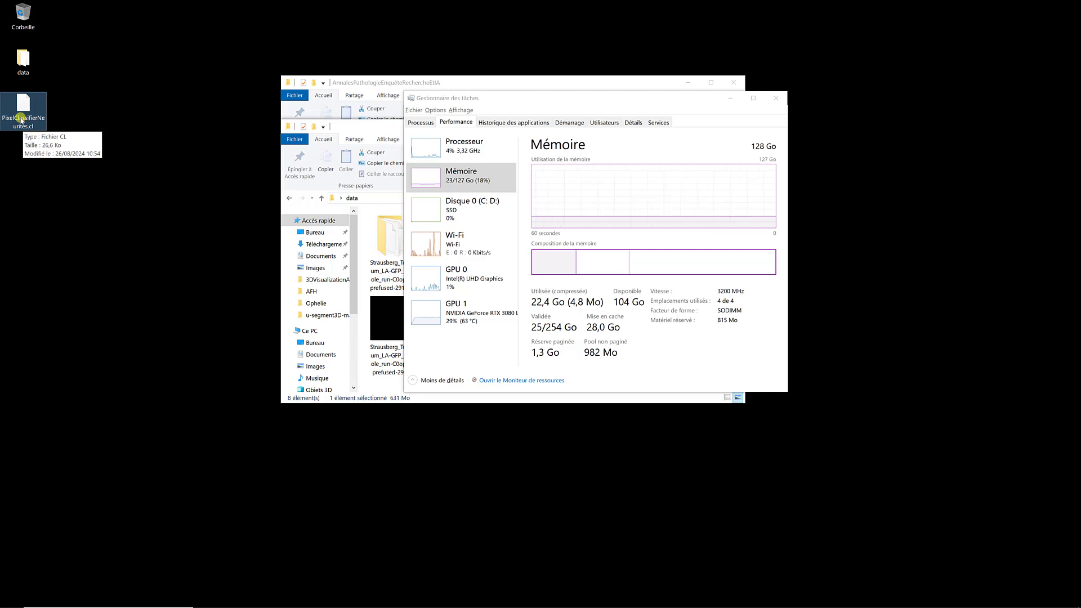
{"action": "right_click", "coordinate": [21, 119]}
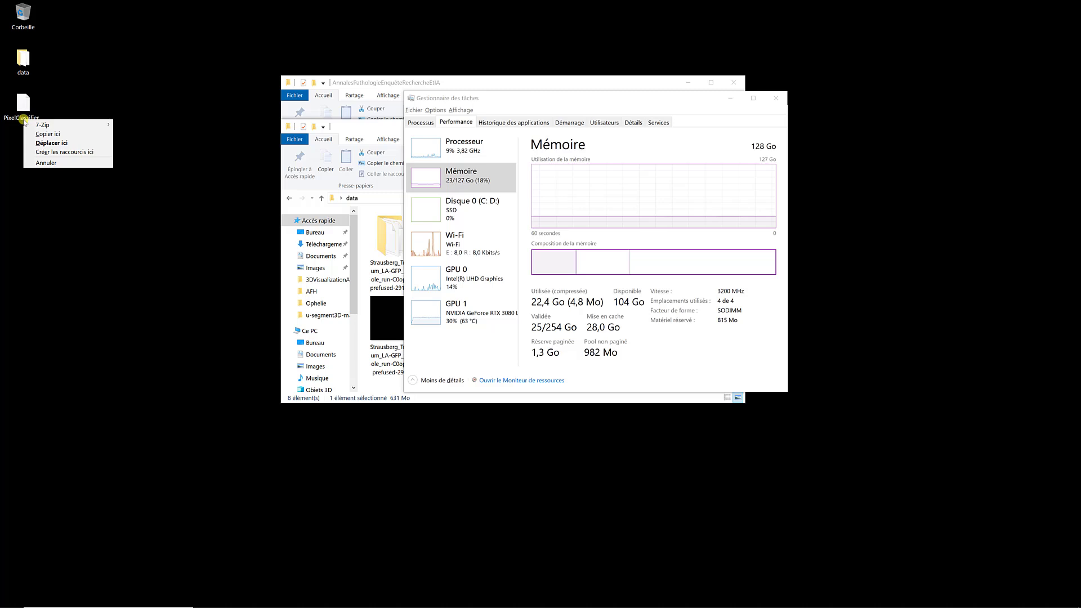
{"action": "left_click", "coordinate": [6, 154]}
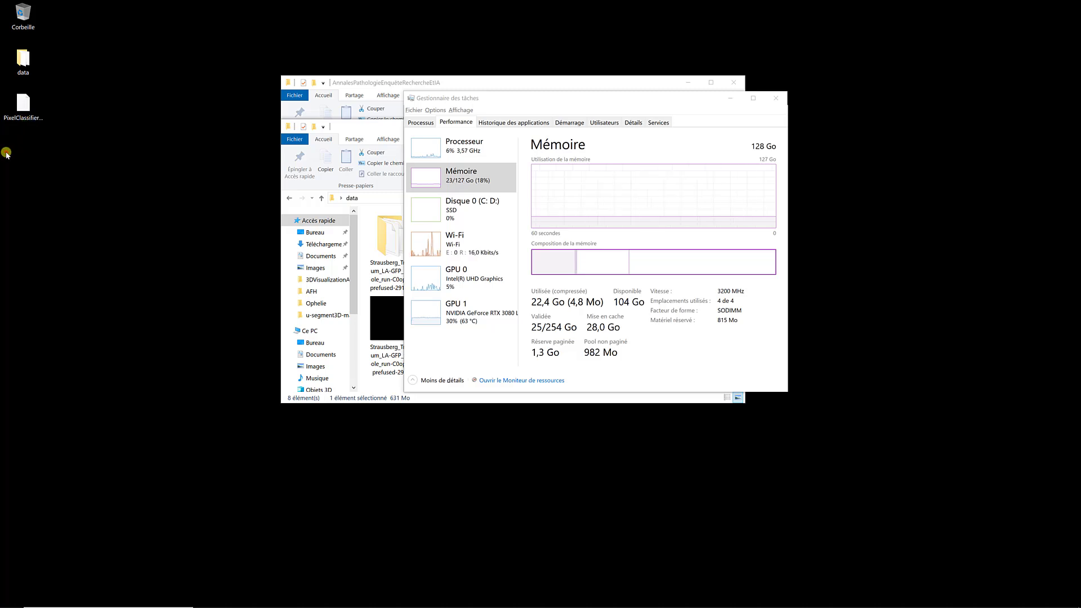
Copy the full file path of PixelClassifierNeurites.cl from the desktop.
{"action": "left_click", "coordinate": [22, 106]}
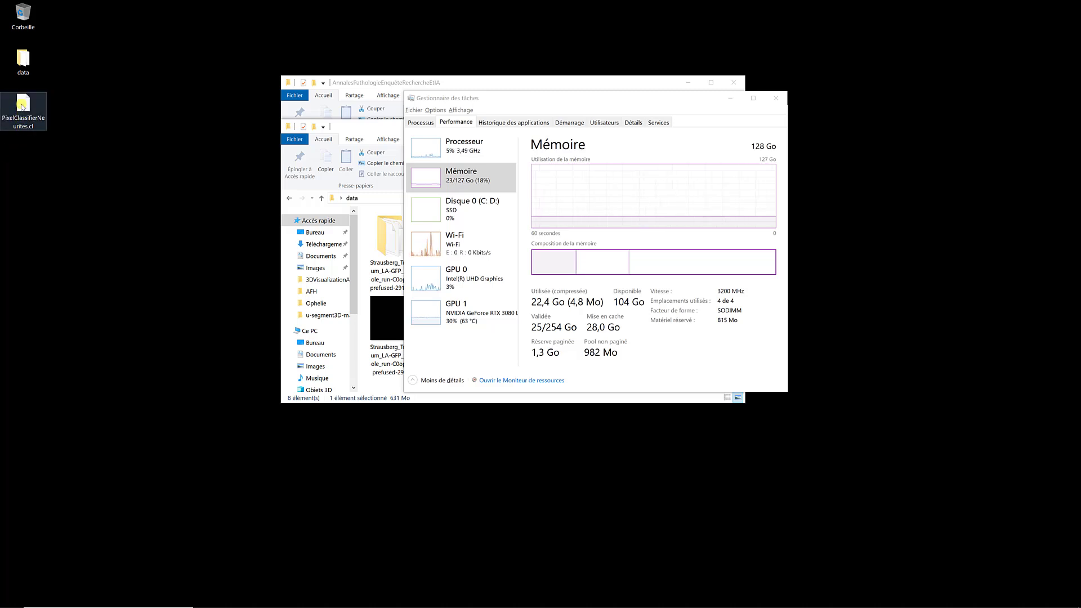
{"action": "right_click", "coordinate": [23, 106]}
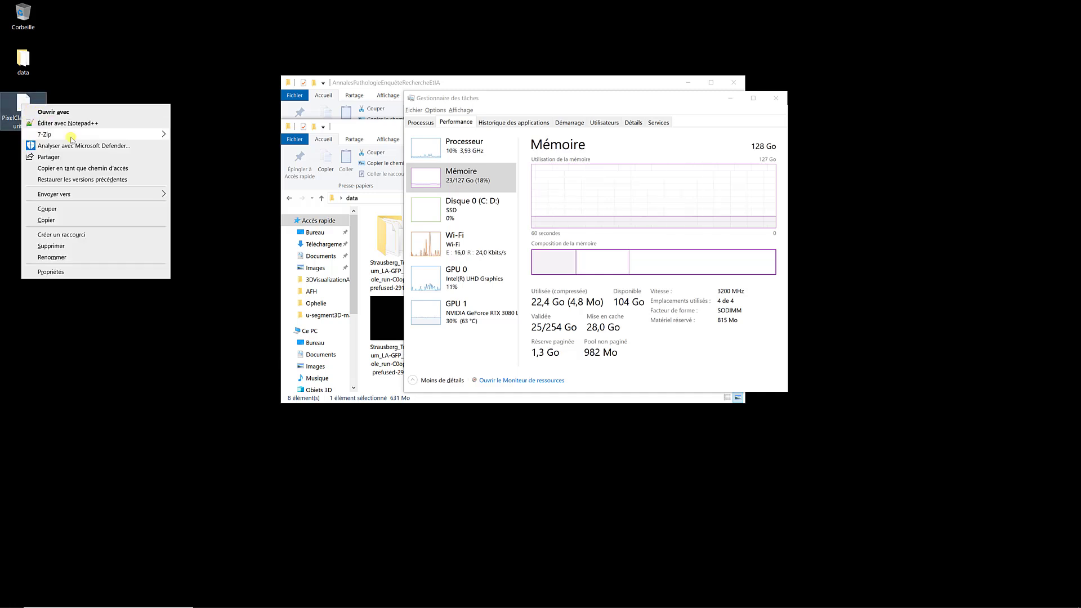
{"action": "left_click", "coordinate": [77, 169]}
Switch back to napari and paste the copied classifier path as the model filename of the semantic segmentation.
{"action": "key", "text": "super+Tab"}
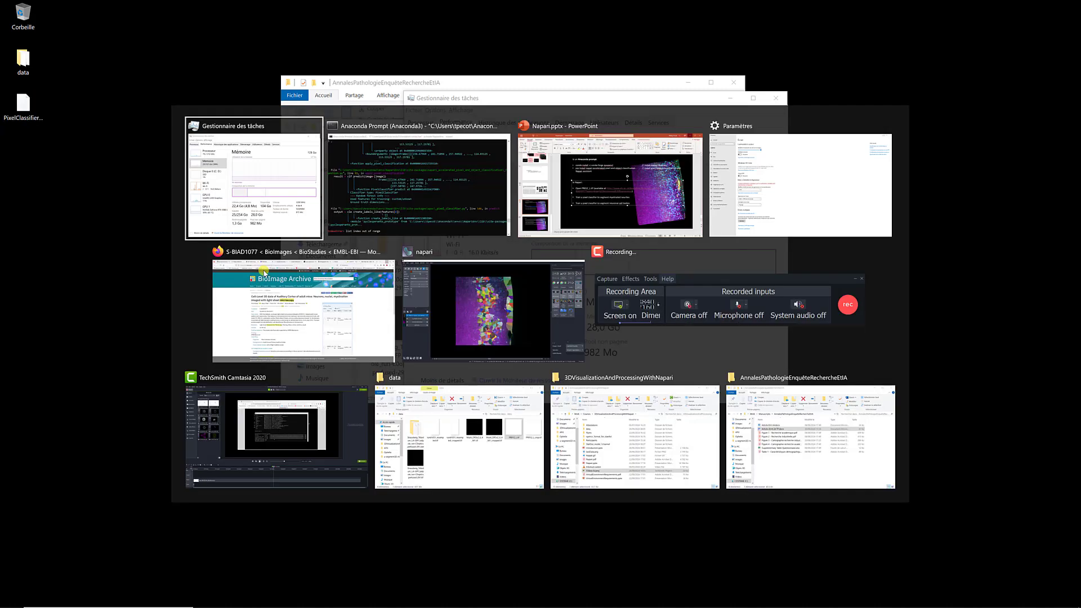
{"action": "key", "text": "alt+Tab"}
{"action": "key", "text": "alt+Tab"}
{"action": "key", "text": "alt+Tab"}
{"action": "key", "text": "alt+Tab"}
{"action": "key", "text": "alt+Tab"}
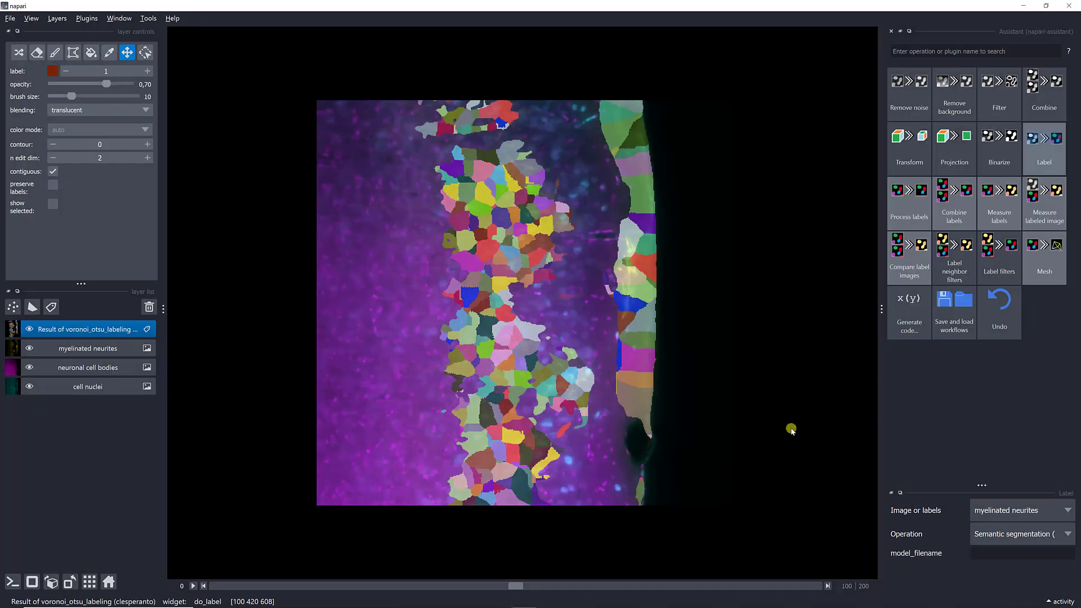
{"action": "key", "text": "ctrl+v"}
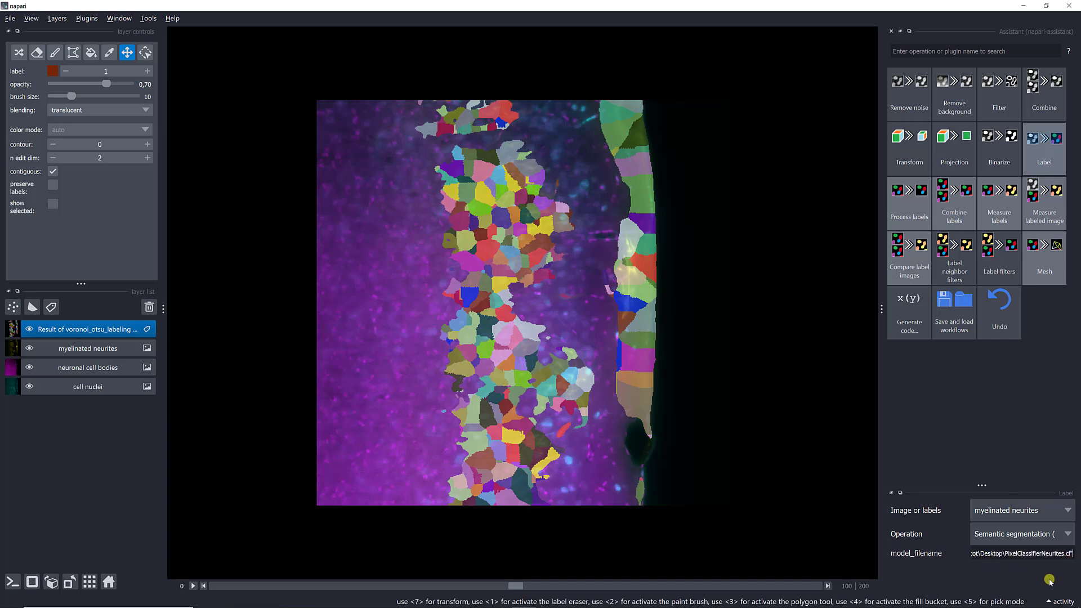
Remove the quotation marks at the end and start of the model filename path.
{"action": "key", "text": "BackSpace"}
{"action": "key", "text": "Left"}
{"action": "key", "text": "Left"}
{"action": "key", "text": "Left"}
{"action": "key", "text": "Left"}
{"action": "key", "text": "Left"}
{"action": "key", "text": "Left"}
{"action": "key", "text": "Left"}
{"action": "key", "text": "Left"}
{"action": "key", "text": "Left"}
{"action": "key", "text": "Left"}
{"action": "key", "text": "Left"}
{"action": "key", "text": "Left"}
{"action": "key", "text": "Left"}
{"action": "key", "text": "Left"}
{"action": "key", "text": "Left"}
{"action": "key", "text": "Left"}
{"action": "key", "text": "Left"}
{"action": "key", "text": "Left"}
{"action": "key", "text": "Left"}
{"action": "key", "text": "Left"}
{"action": "key", "text": "Delete"}
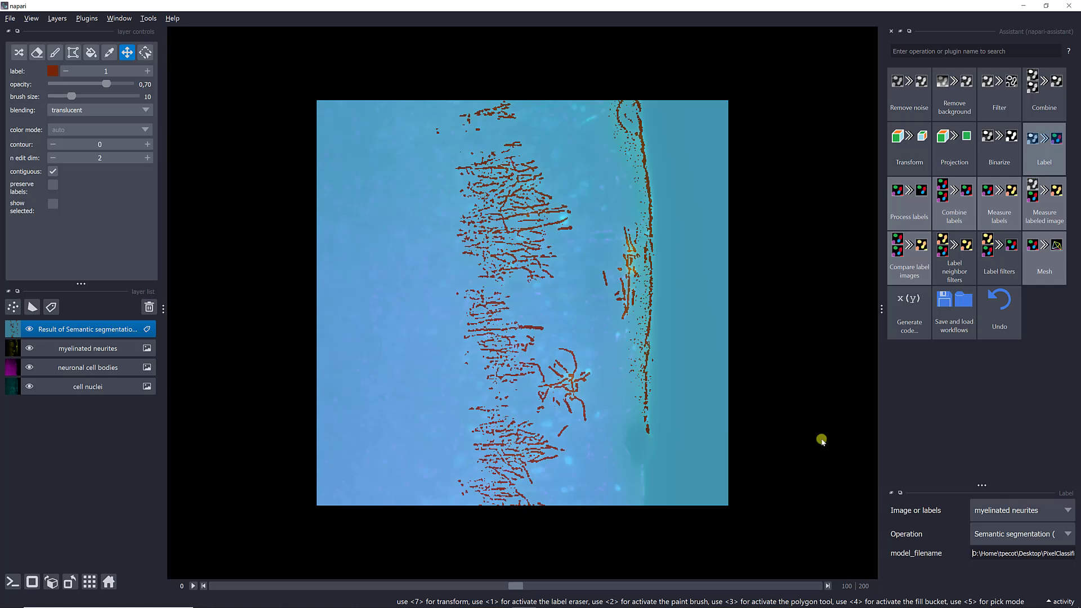
Hide the neuronal cell bodies and cell nuclei layers and display the layers side by side in grid mode.
{"action": "left_click", "coordinate": [29, 367]}
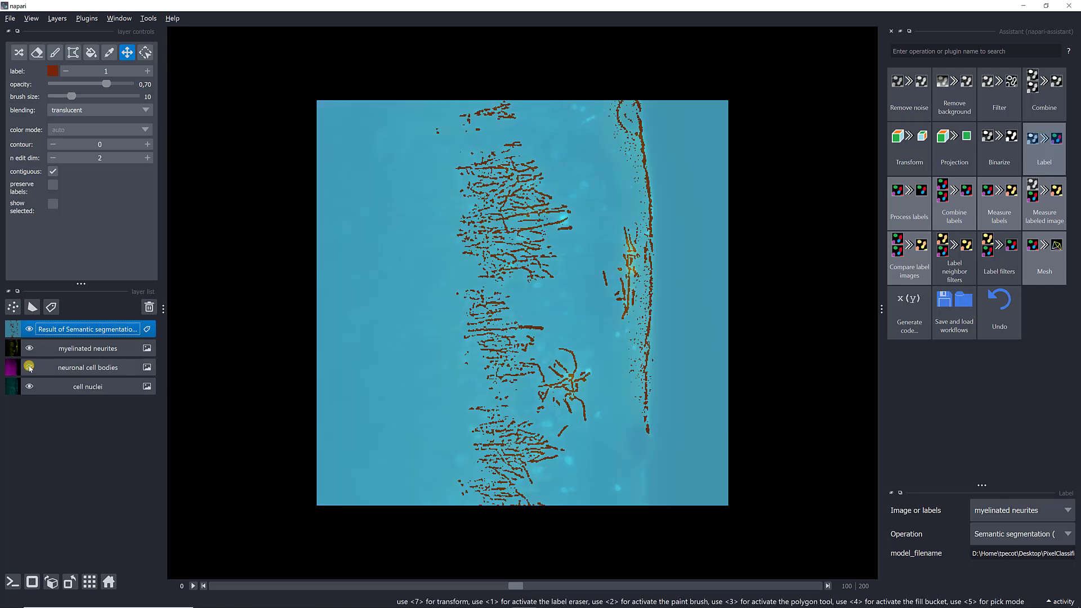
{"action": "left_click", "coordinate": [27, 386]}
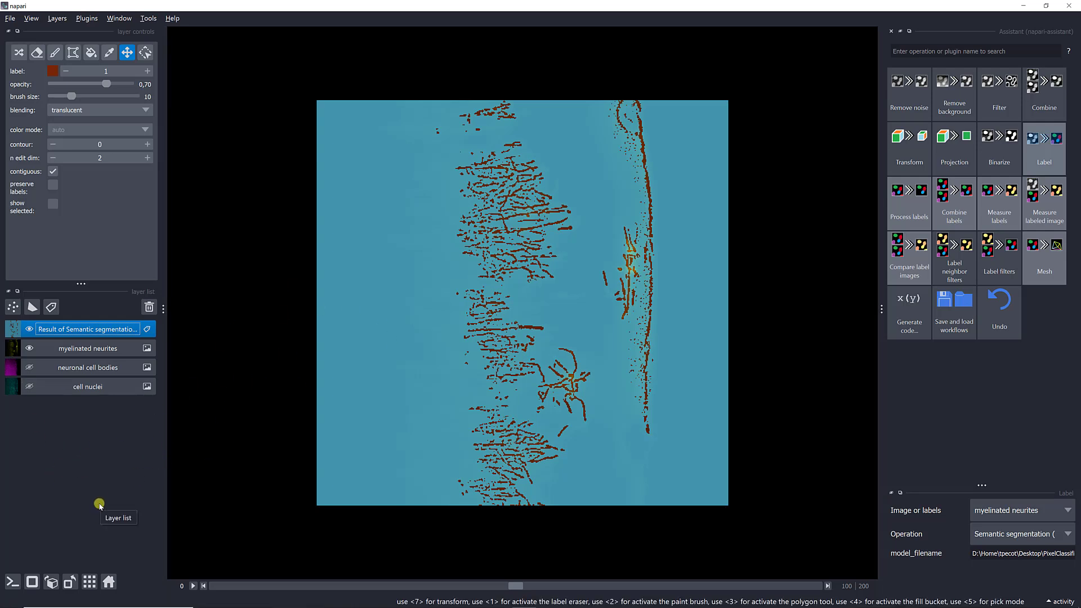
{"action": "left_click", "coordinate": [89, 579]}
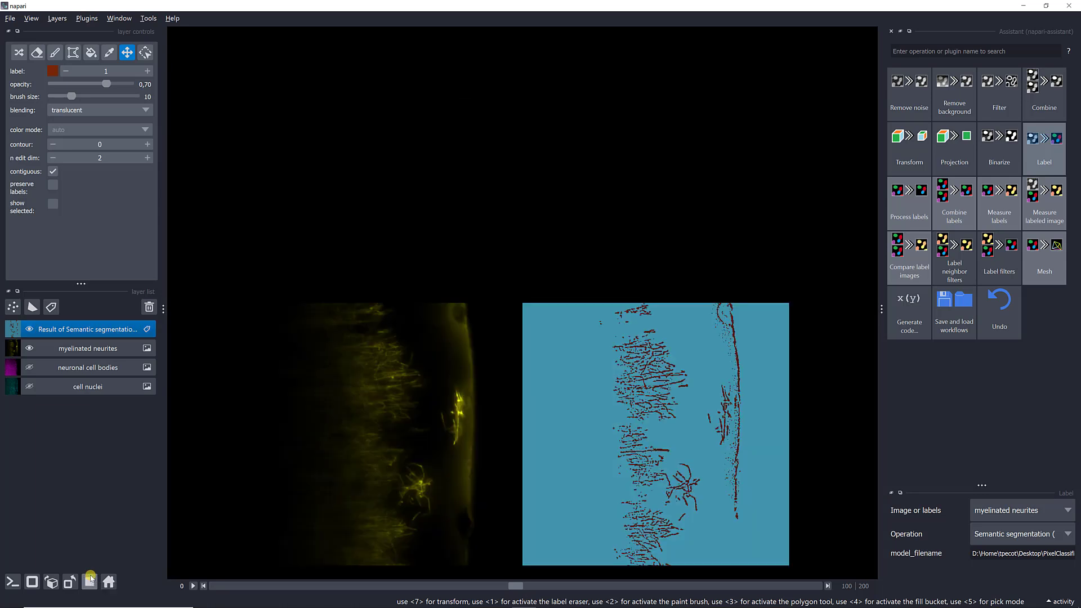
Make the neuronal cell bodies and cell nuclei layers visible again and select the neuronal cell bodies layer.
{"action": "left_click", "coordinate": [30, 367]}
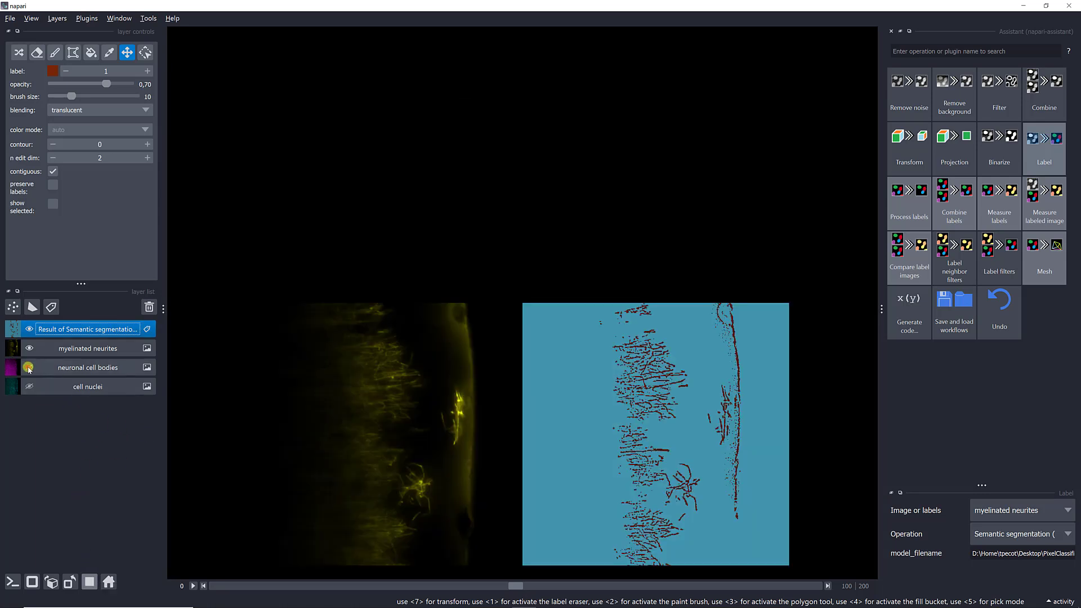
{"action": "left_click", "coordinate": [30, 388]}
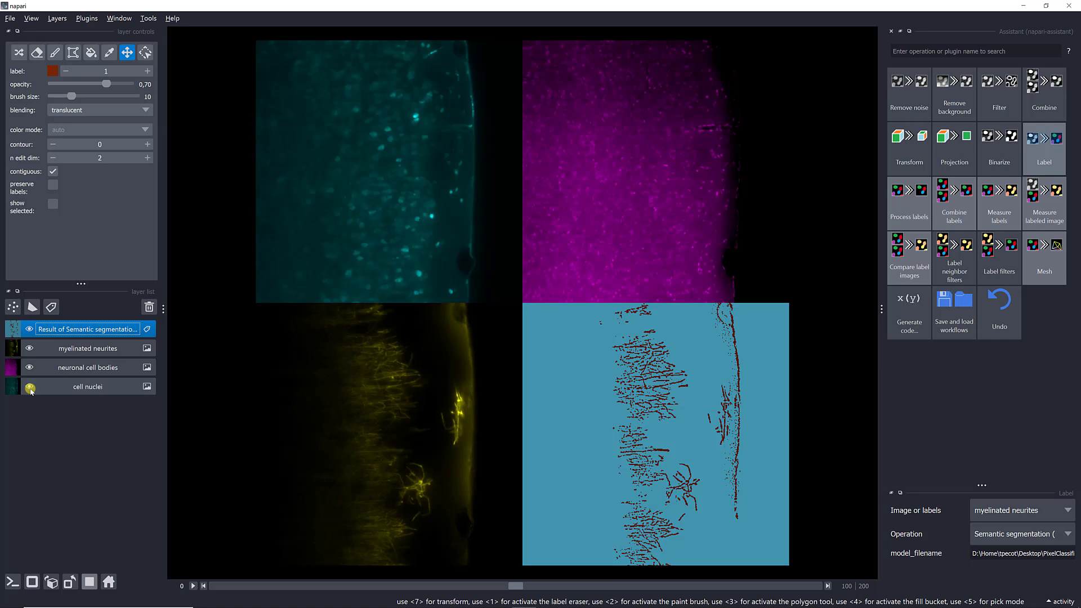
{"action": "left_click", "coordinate": [28, 367]}
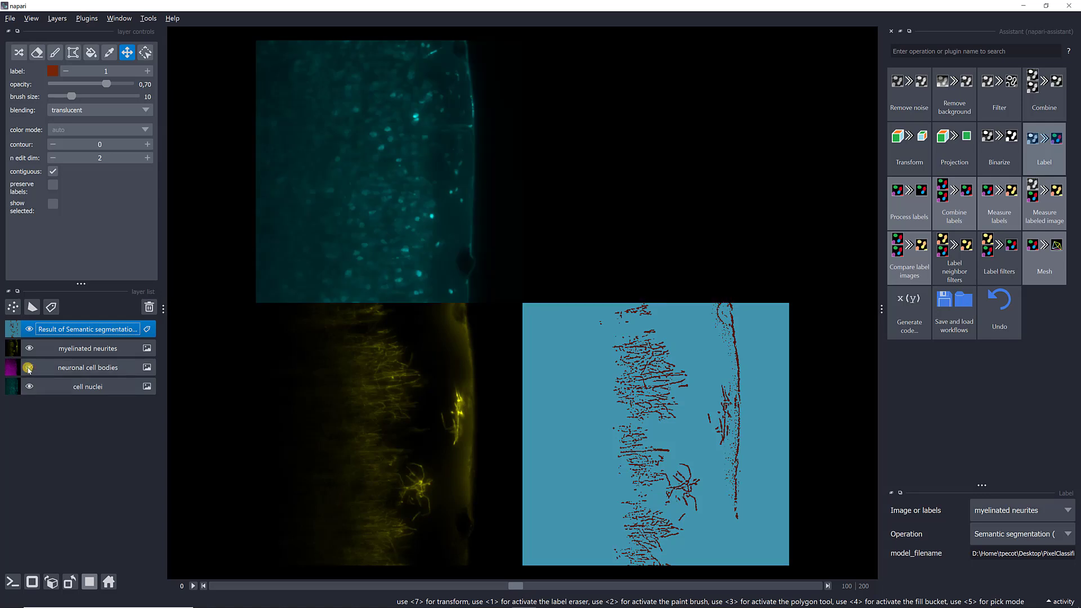
{"action": "left_click", "coordinate": [28, 368]}
{"action": "left_click", "coordinate": [54, 367]}
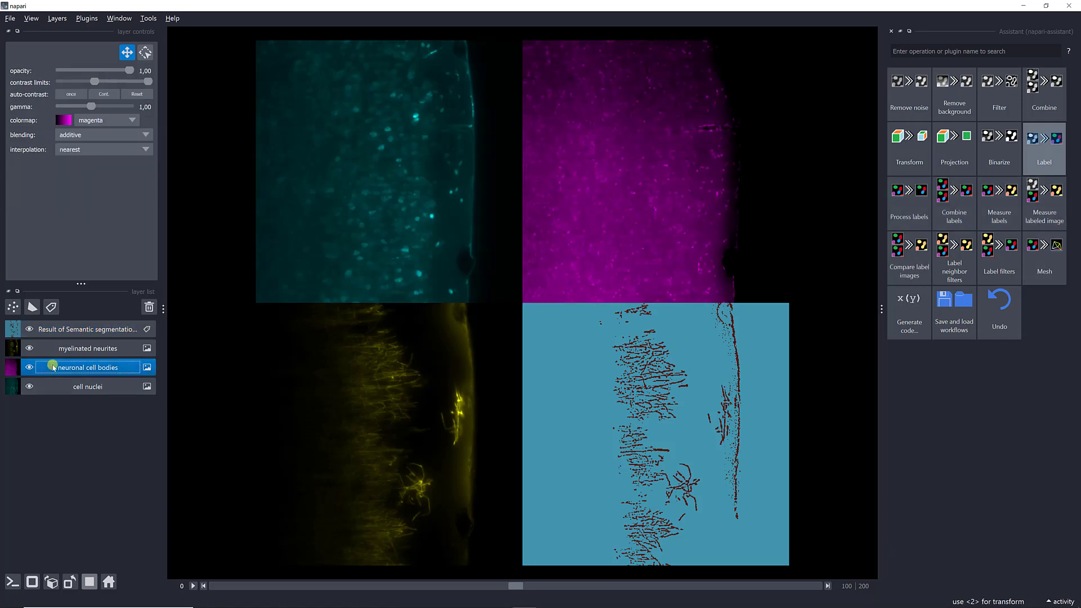
Delete the neuronal cell bodies and cell nuclei layers and refit the grid view to the remaining layers.
{"action": "left_click", "coordinate": [150, 306]}
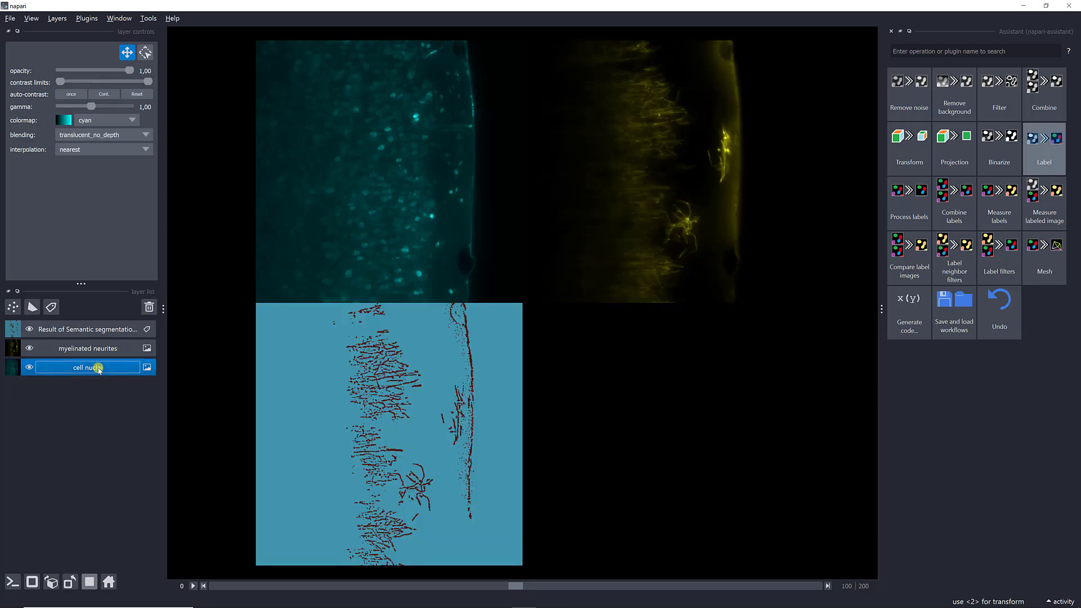
{"action": "left_click", "coordinate": [148, 307]}
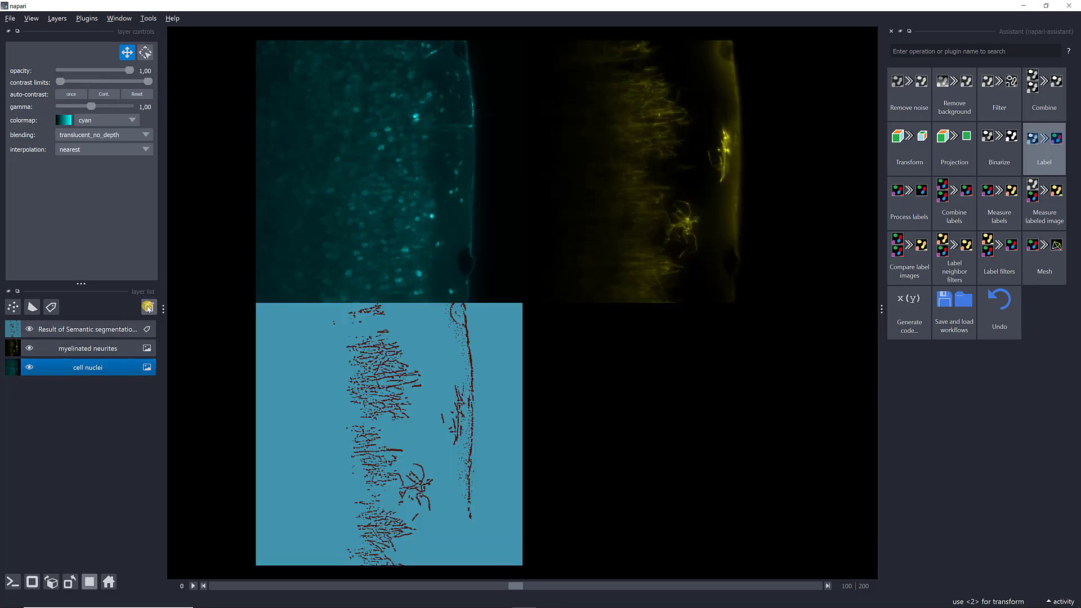
{"action": "left_click", "coordinate": [89, 580]}
{"action": "left_click", "coordinate": [89, 580]}
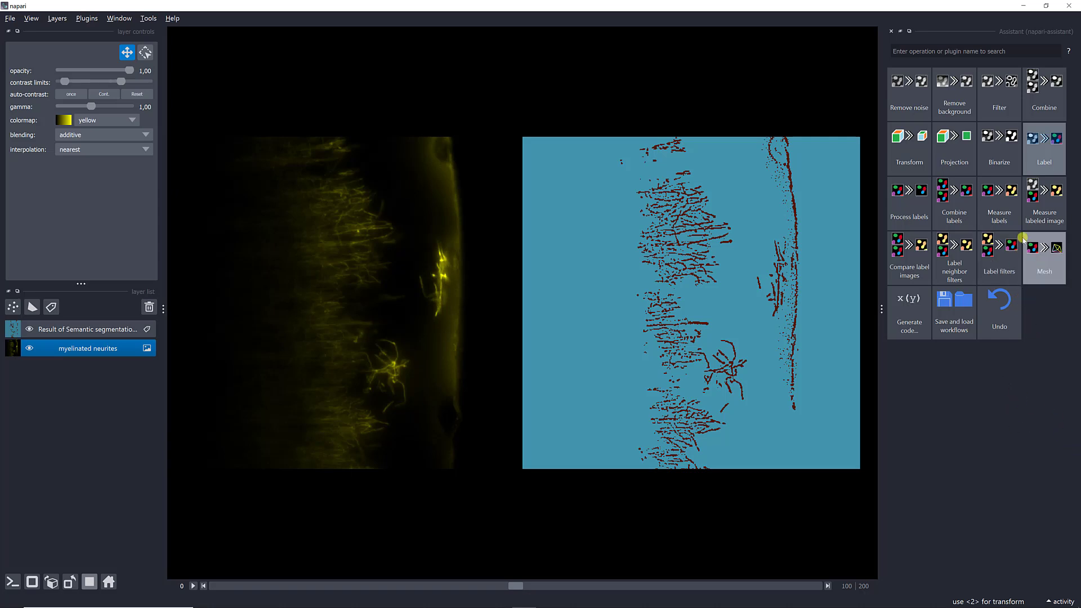
Add a Binarize operation using threshold_otsu on the myelinated neurites layer and refit the grid view to include its result.
{"action": "mouse_move", "coordinate": [999, 162]}
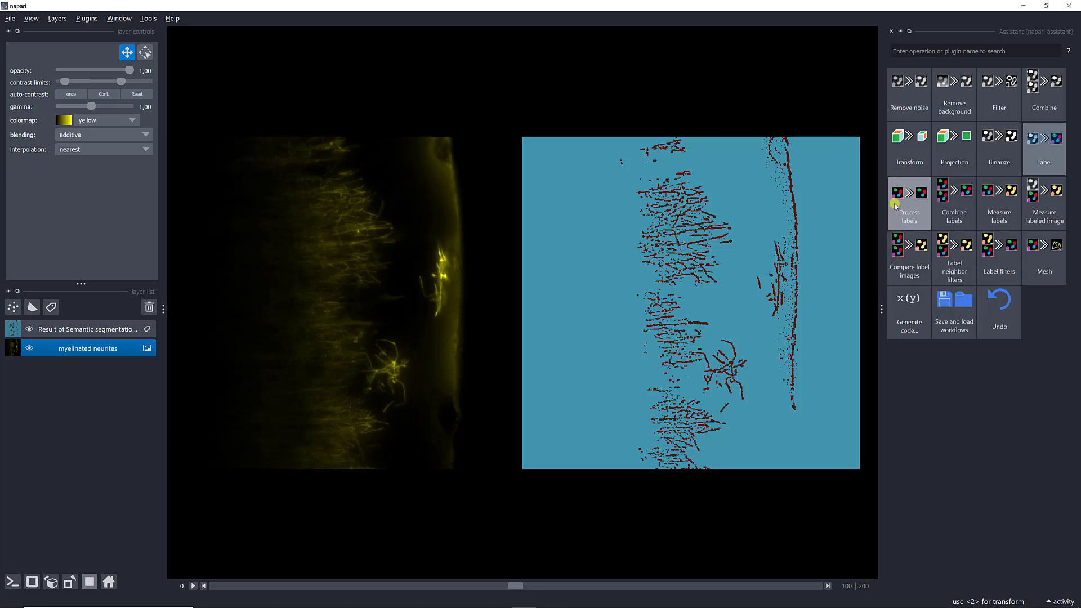
{"action": "mouse_move", "coordinate": [895, 206]}
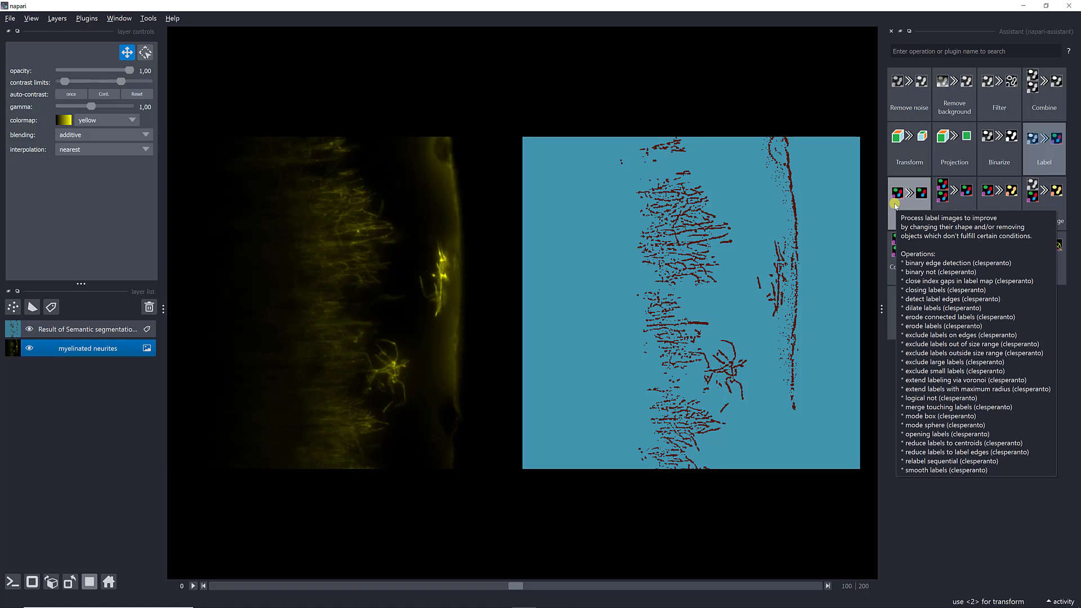
{"action": "left_click", "coordinate": [1006, 149]}
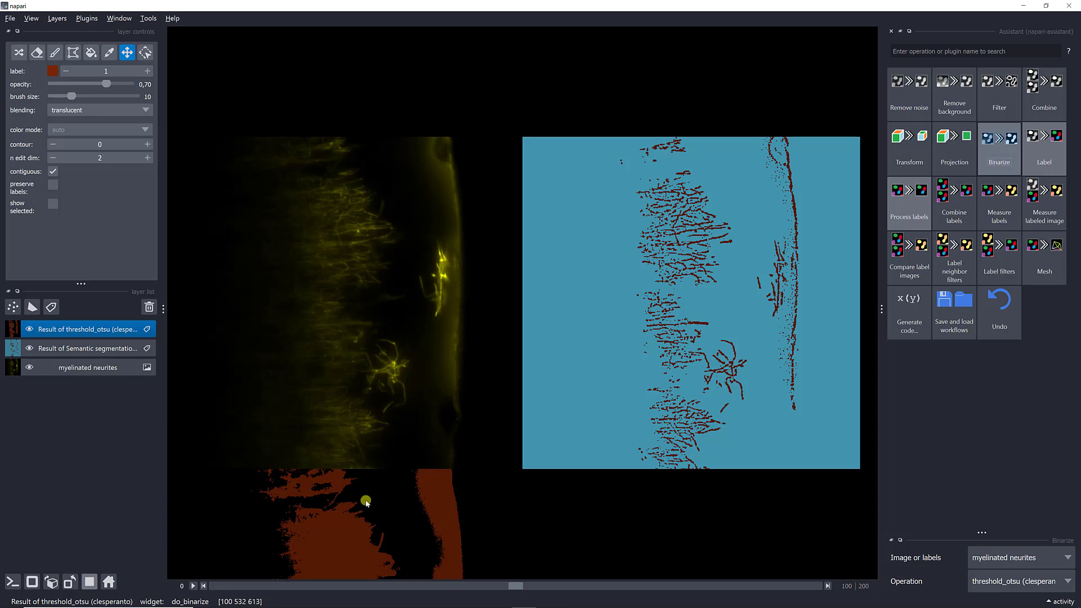
{"action": "left_click", "coordinate": [89, 582]}
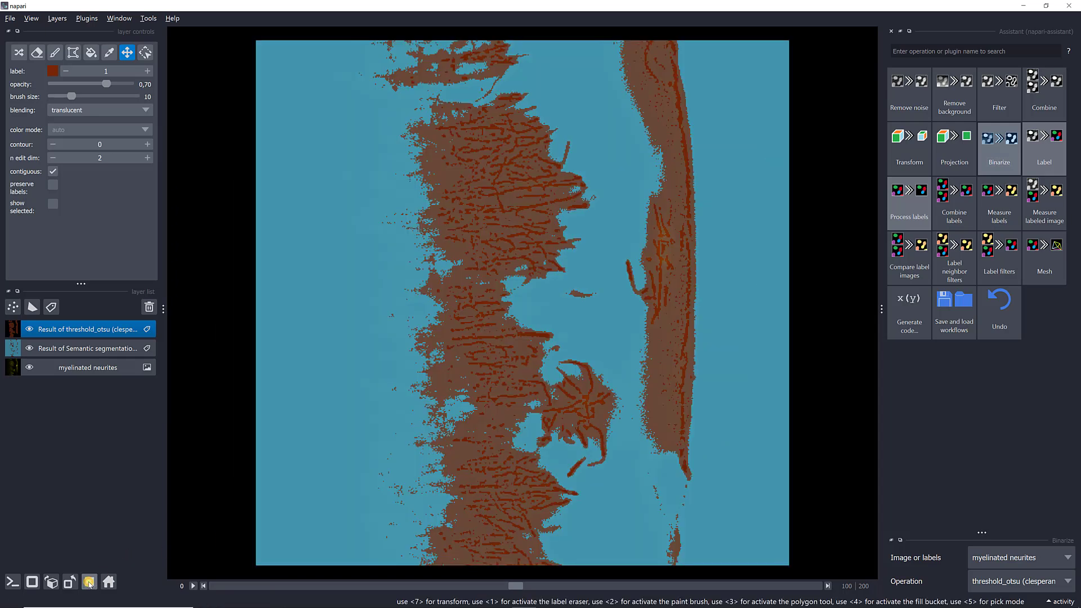
{"action": "left_click", "coordinate": [89, 581]}
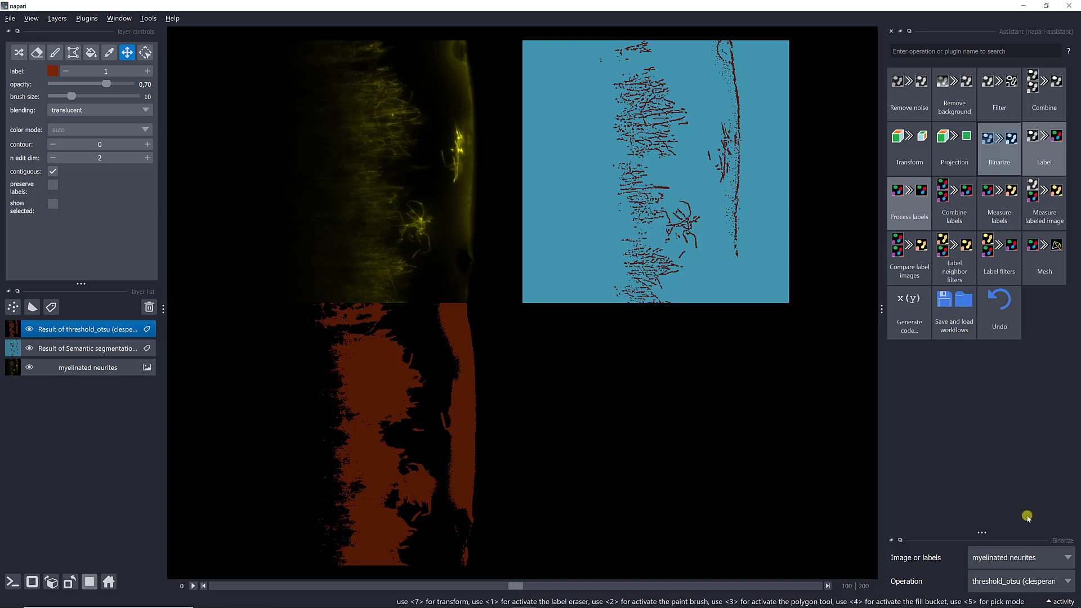
Change the binarization to use the semantic segmentation result as input and equal_constant as operation.
{"action": "left_click", "coordinate": [996, 559]}
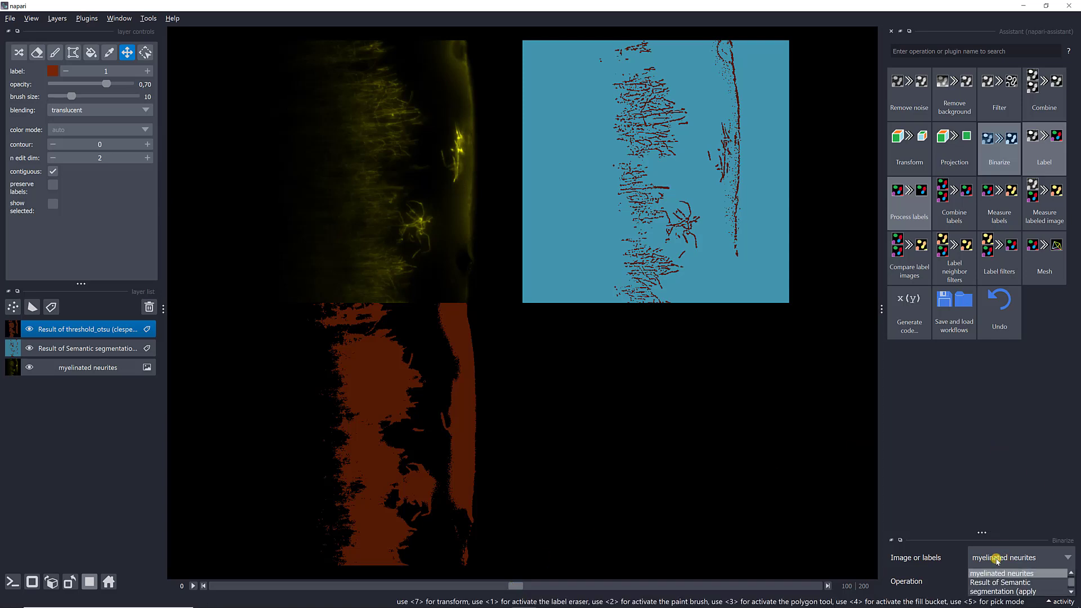
{"action": "left_click", "coordinate": [997, 588]}
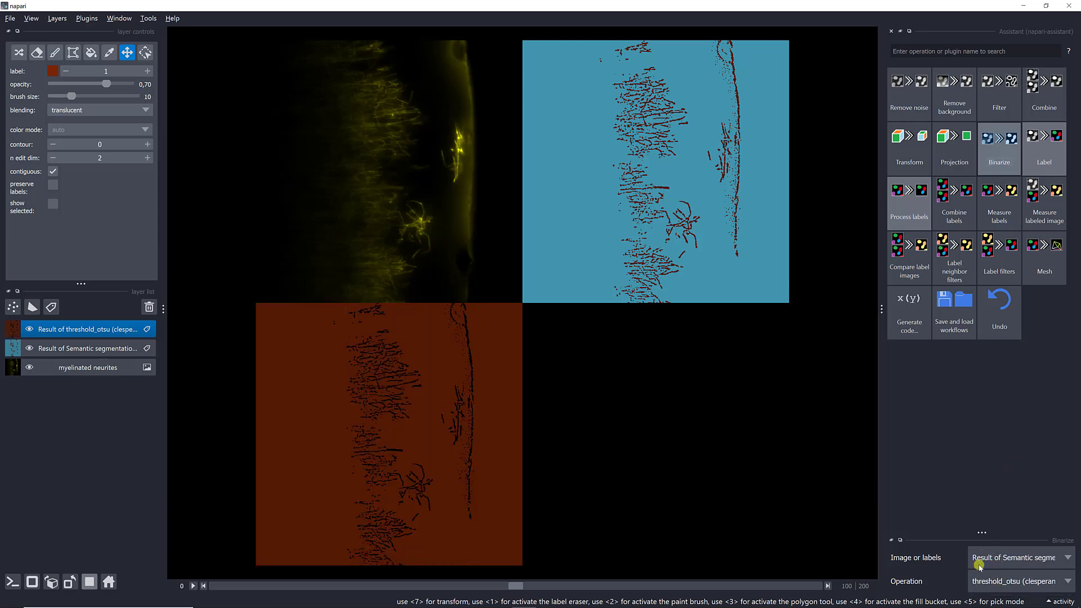
{"action": "left_click", "coordinate": [988, 583]}
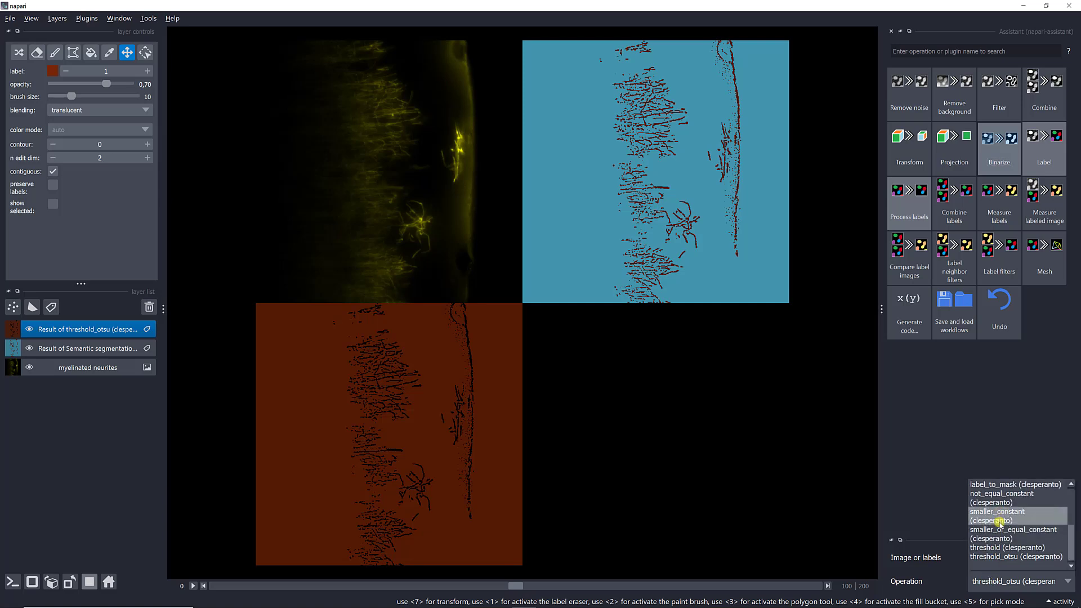
{"action": "scroll", "coordinate": [999, 522], "scroll_direction": "up", "scroll_amount": 5}
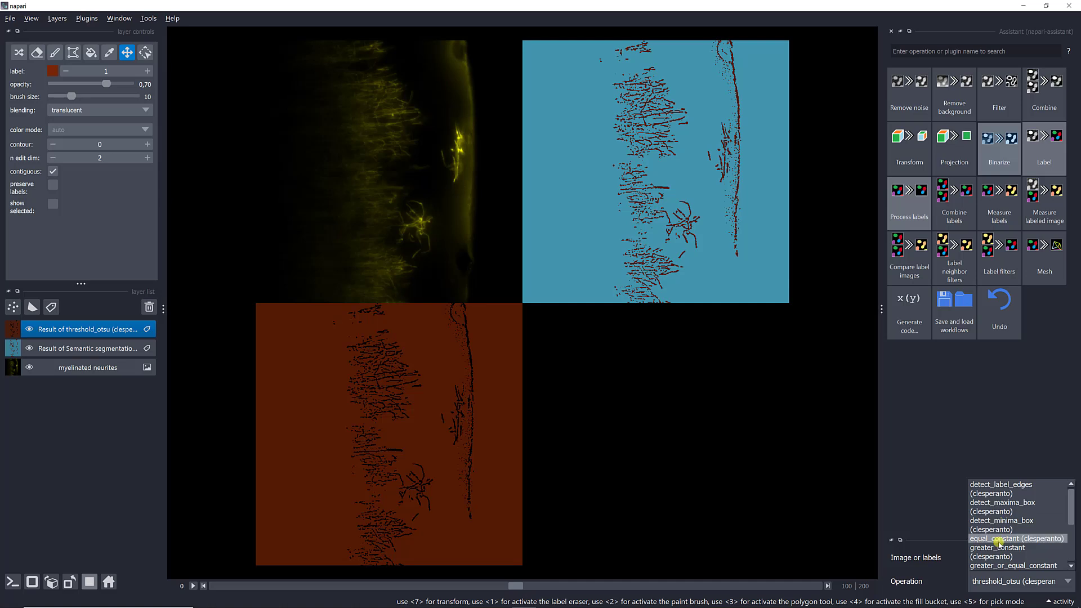
{"action": "left_click", "coordinate": [998, 539]}
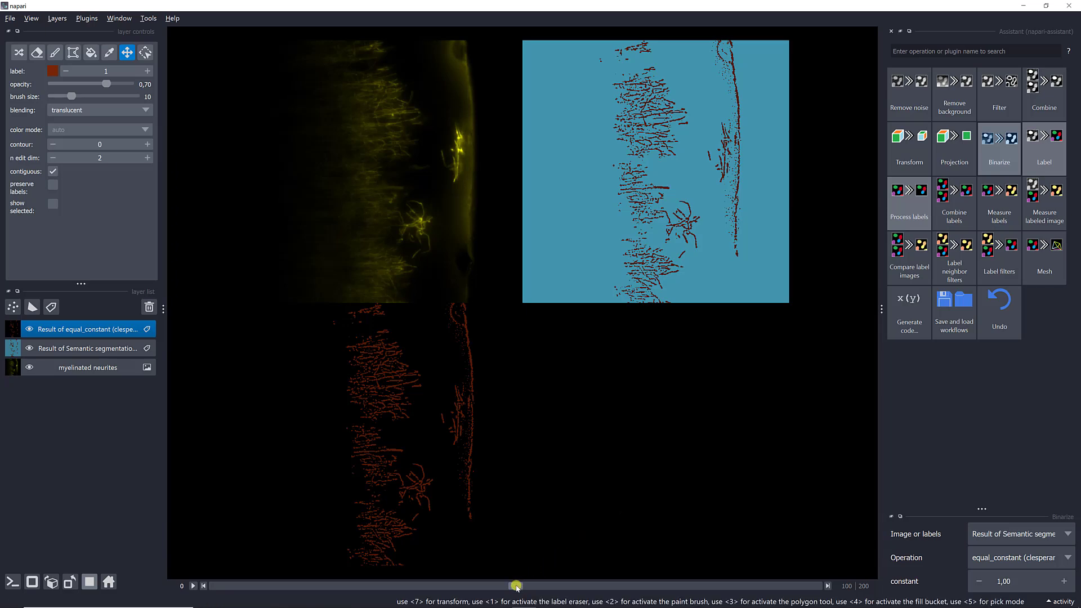
{"action": "left_click_drag", "start_coordinate": [516, 587], "coordinate": [486, 581]}
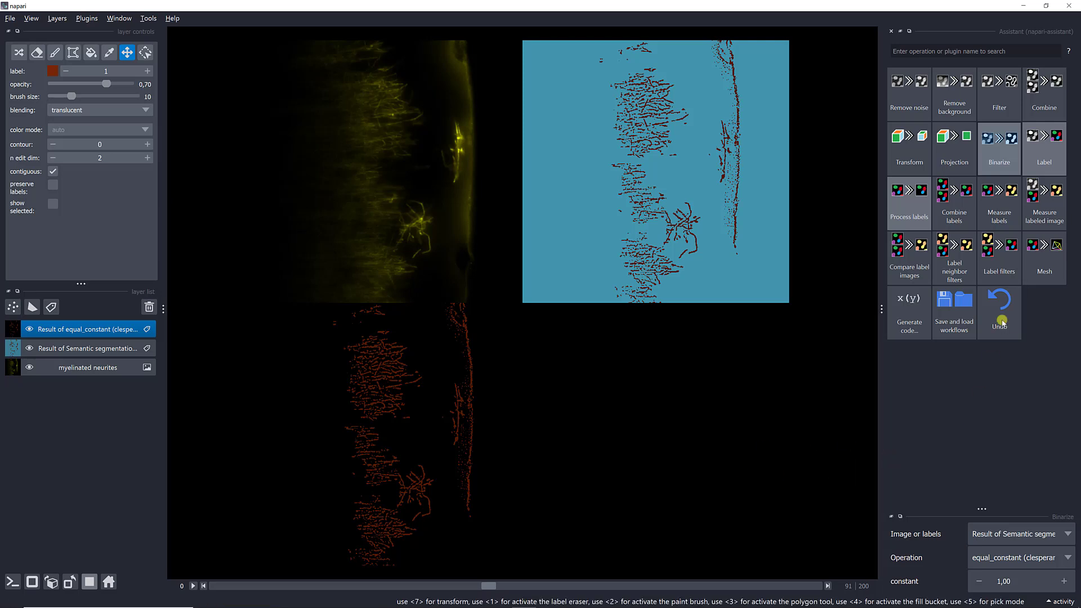
Label the objects in the equal_constant binary result with the first connected components labeling operation.
{"action": "left_click", "coordinate": [1052, 153]}
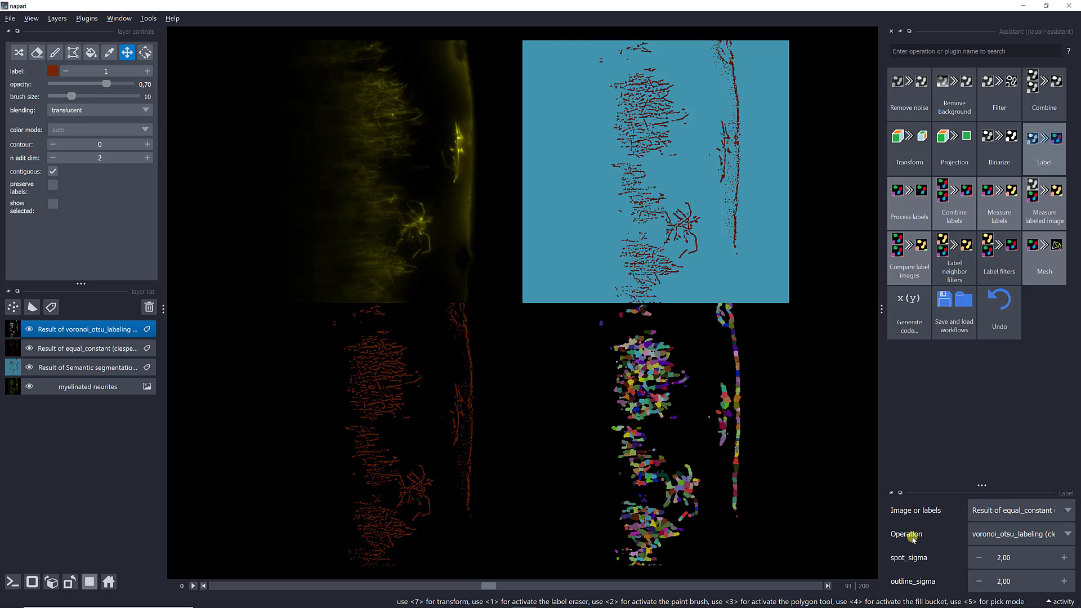
{"action": "left_click", "coordinate": [979, 535]}
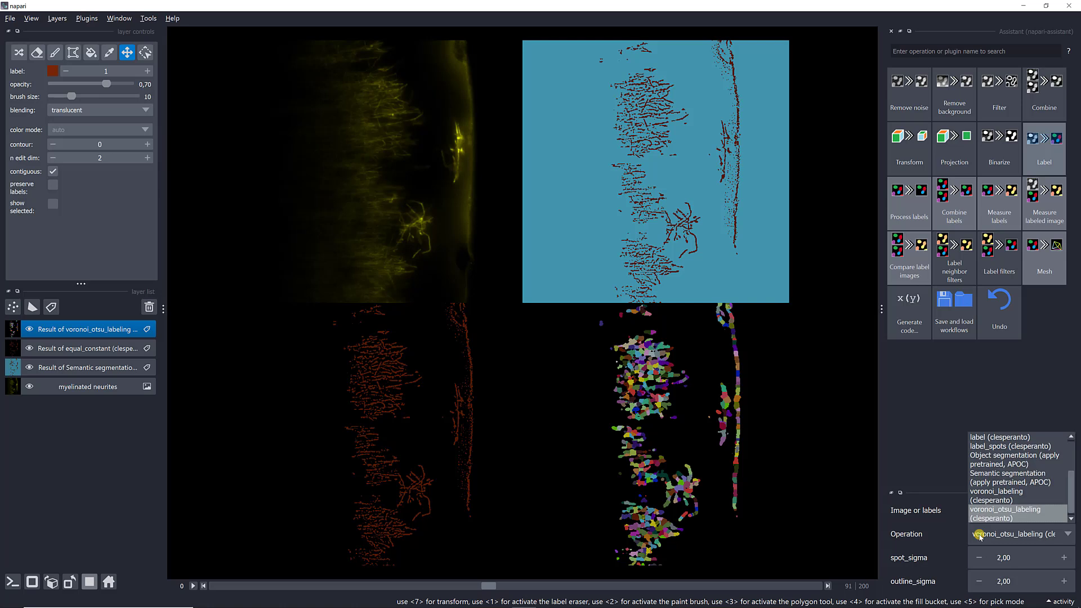
{"action": "scroll", "coordinate": [990, 467], "scroll_direction": "up", "scroll_amount": 3}
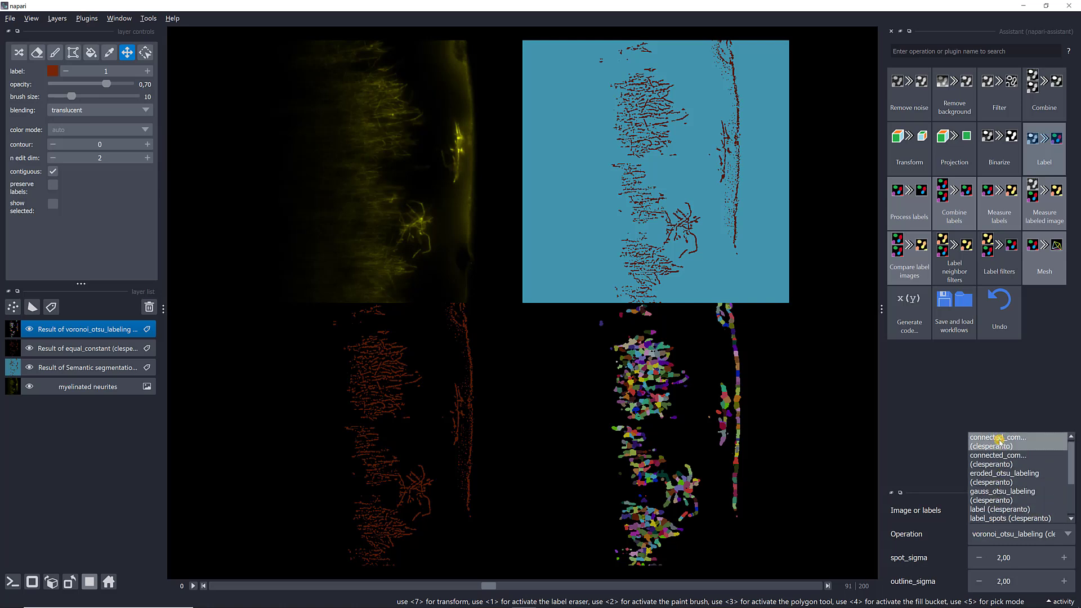
{"action": "left_click", "coordinate": [999, 441]}
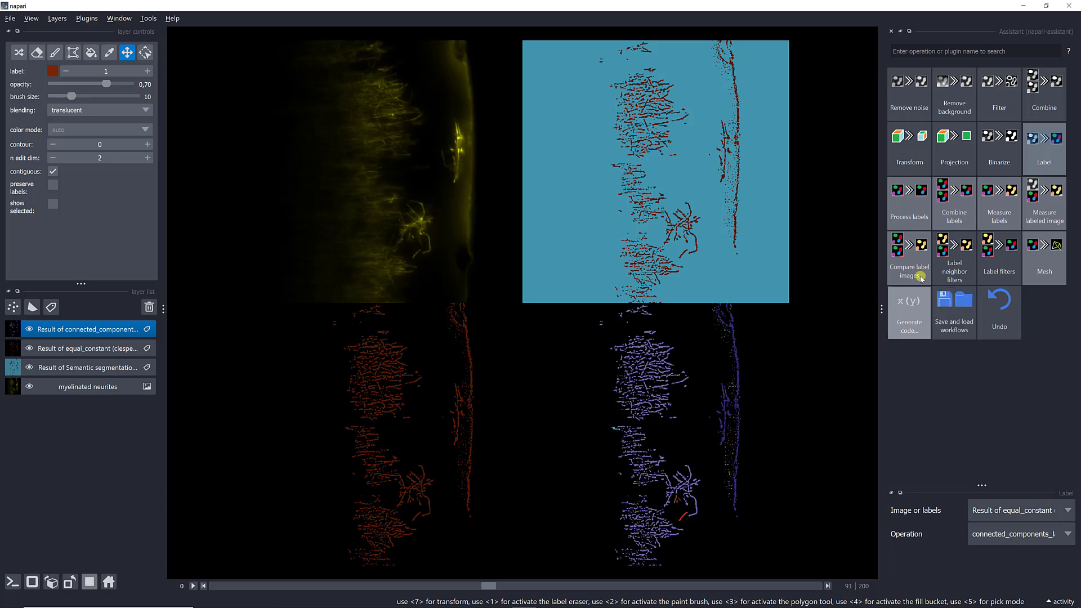
Add a Process labels operation on the connected components result and refit the grid view to show all layers.
{"action": "left_click", "coordinate": [913, 219]}
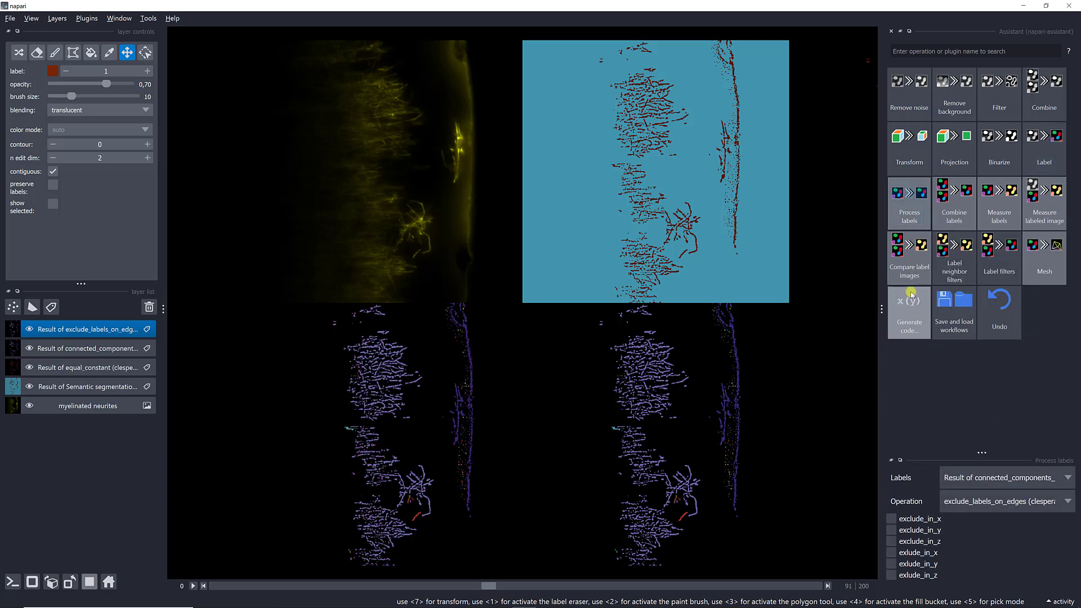
{"action": "left_click", "coordinate": [89, 581]}
{"action": "left_click", "coordinate": [90, 581]}
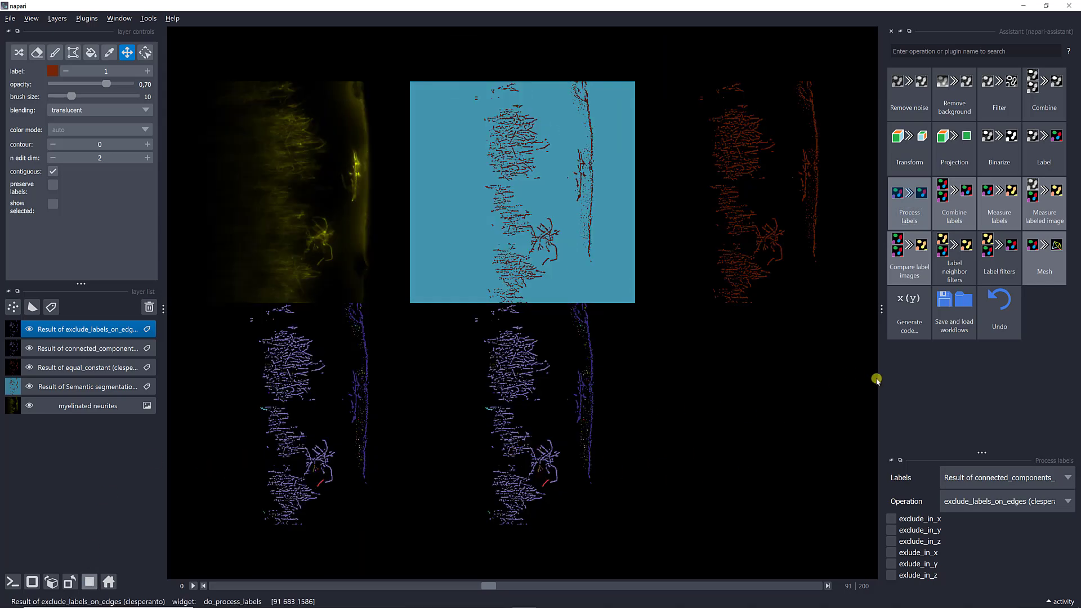
Change the label processing operation to exclude_small_labels.
{"action": "left_click", "coordinate": [988, 502]}
{"action": "scroll", "coordinate": [985, 545], "scroll_direction": "up", "scroll_amount": 2}
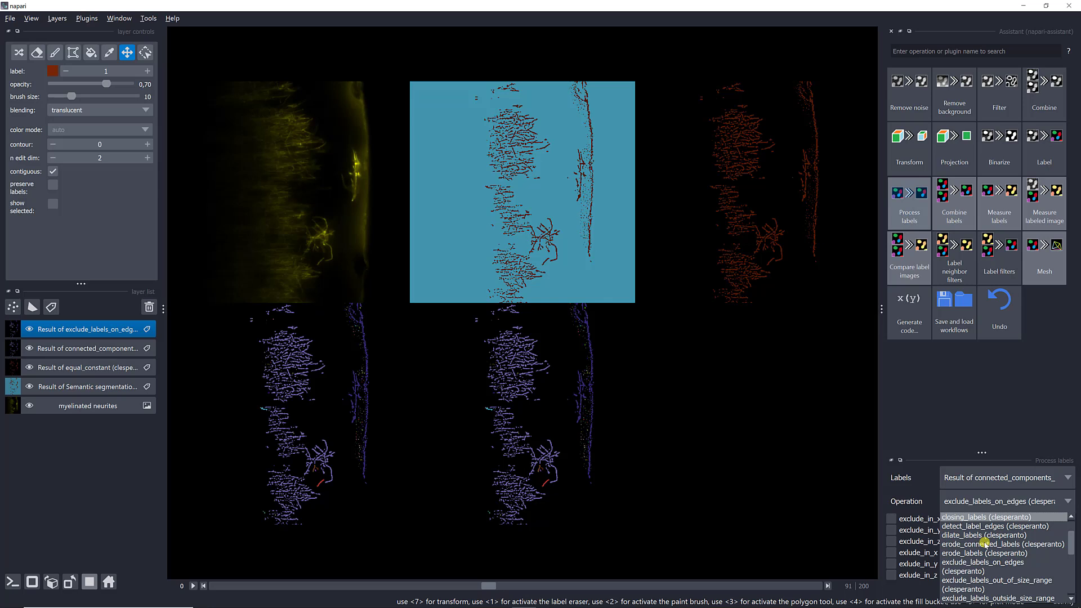
{"action": "scroll", "coordinate": [985, 545], "scroll_direction": "down", "scroll_amount": 1}
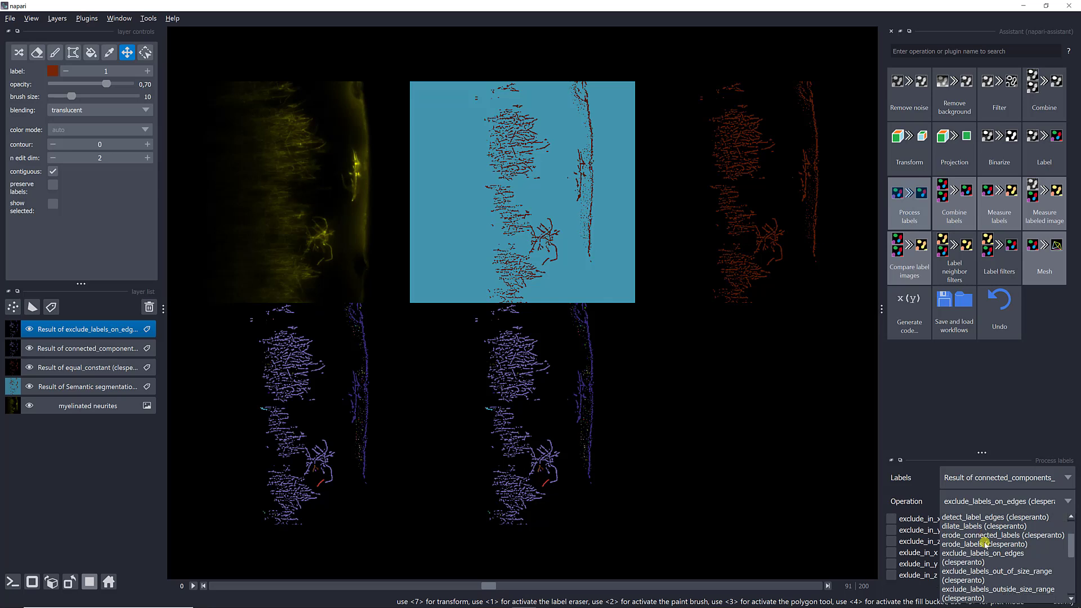
{"action": "scroll", "coordinate": [985, 544], "scroll_direction": "down", "scroll_amount": 1}
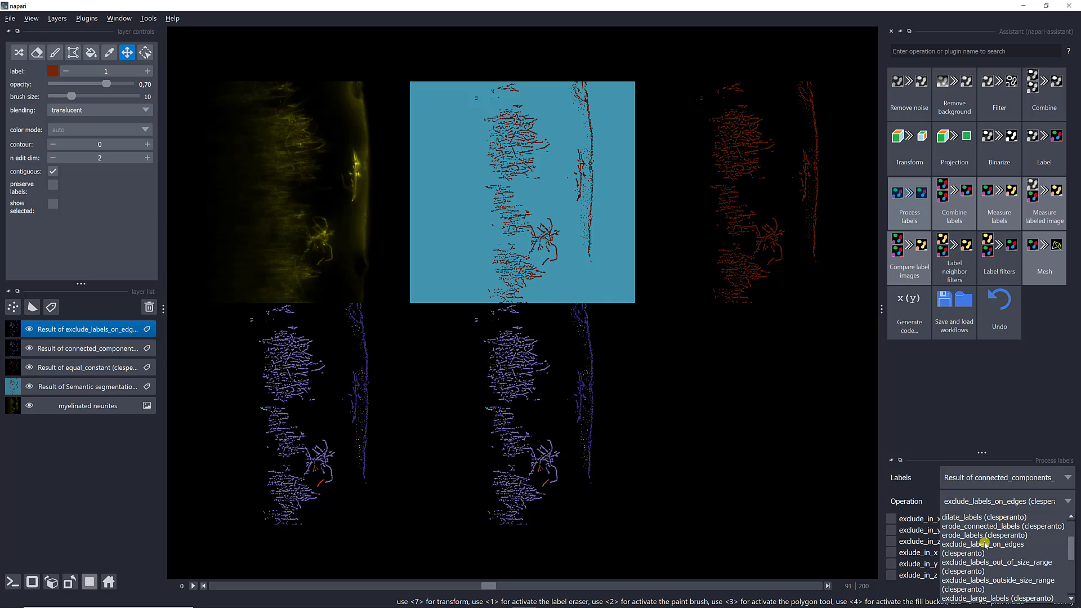
{"action": "scroll", "coordinate": [985, 545], "scroll_direction": "down", "scroll_amount": 1}
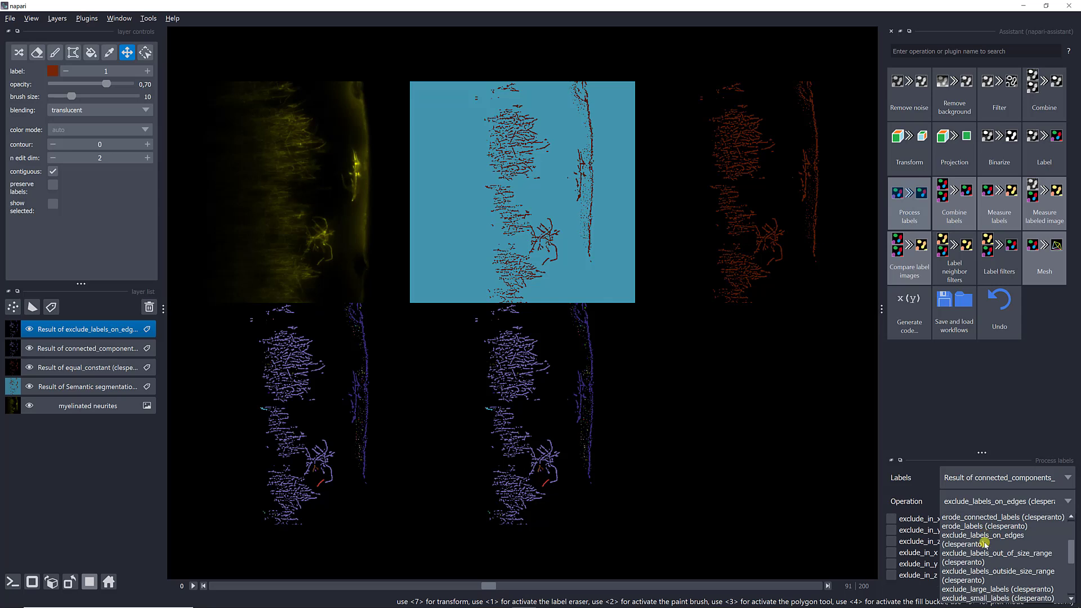
{"action": "left_click", "coordinate": [986, 599]}
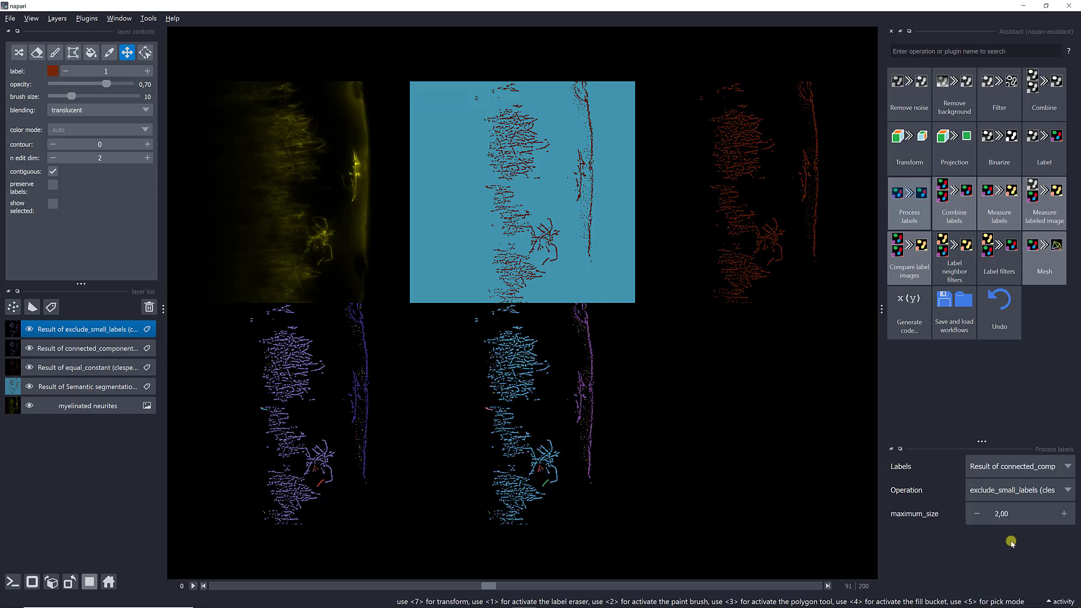
Raise the maximum_size of the small labels to exclude to 15.
{"action": "left_click", "coordinate": [1063, 514]}
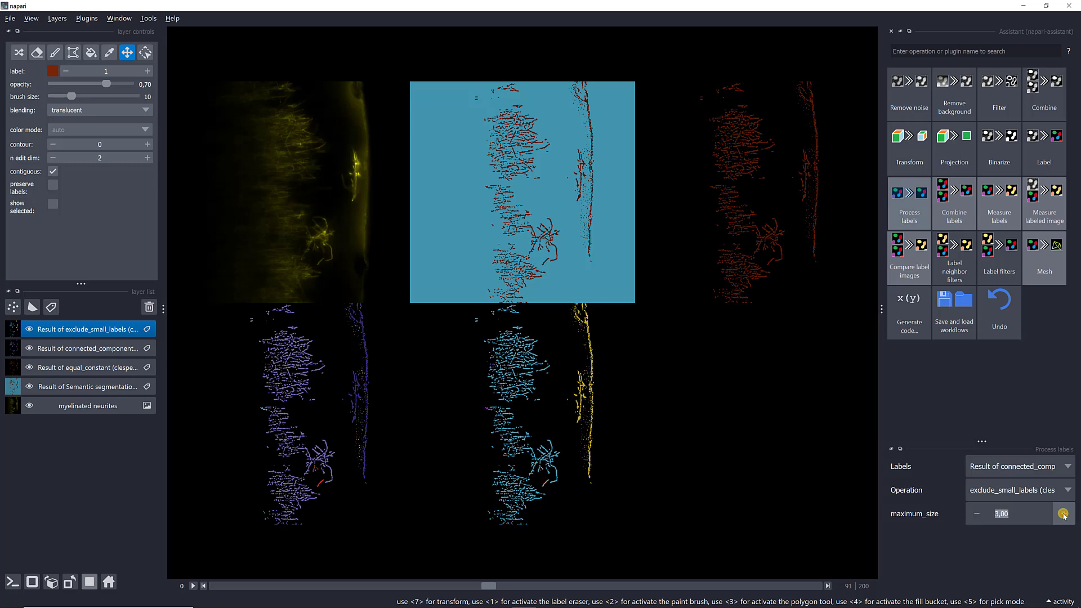
{"action": "left_click", "coordinate": [1063, 514]}
{"action": "left_click", "coordinate": [1062, 514]}
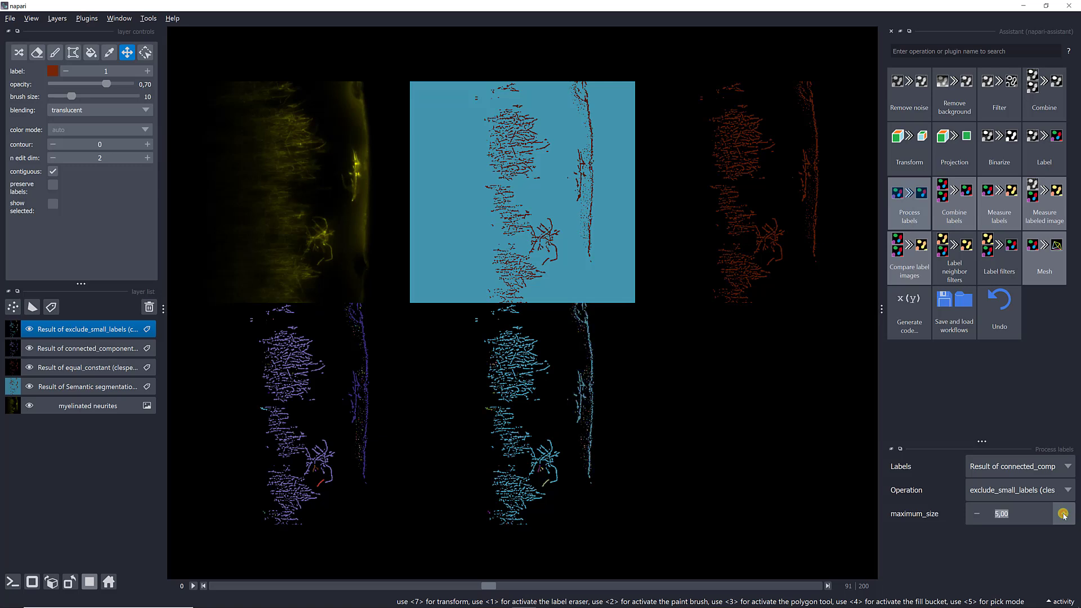
{"action": "left_click", "coordinate": [1062, 514]}
{"action": "left_click", "coordinate": [1062, 514]}
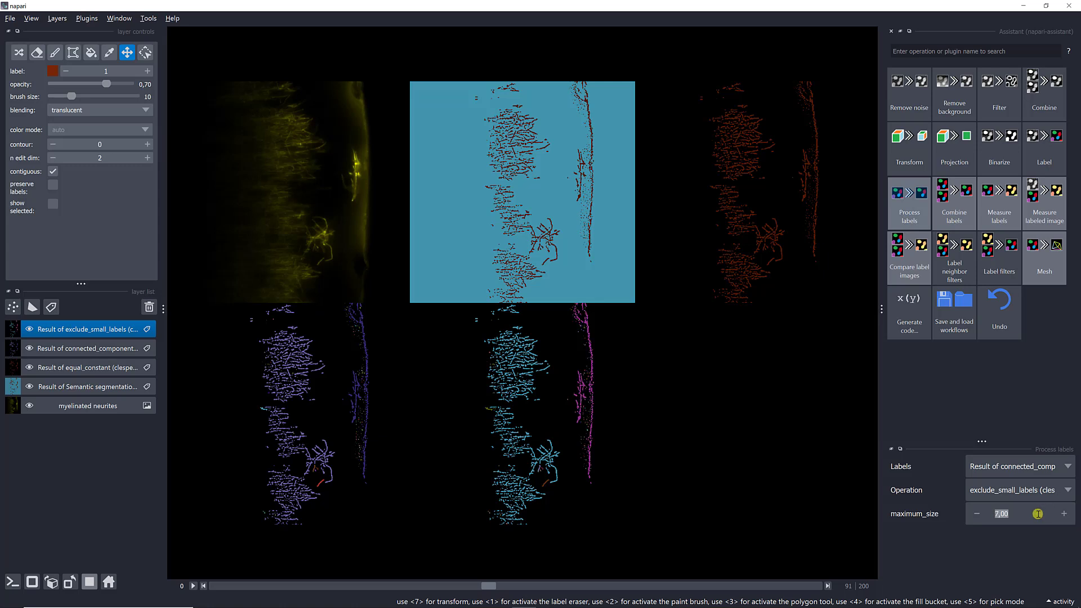
{"action": "type", "text": "15"}
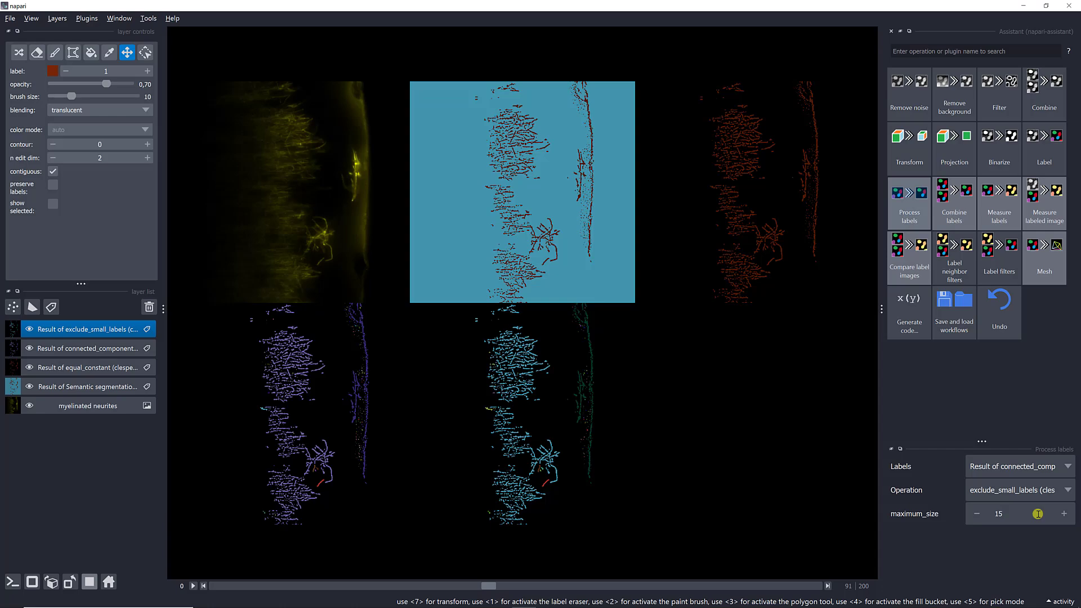
Inspect the filtered labels up close and set the maximum_size of the excluded small labels to 100.
{"action": "scroll", "coordinate": [573, 409], "scroll_direction": "up", "scroll_amount": 2}
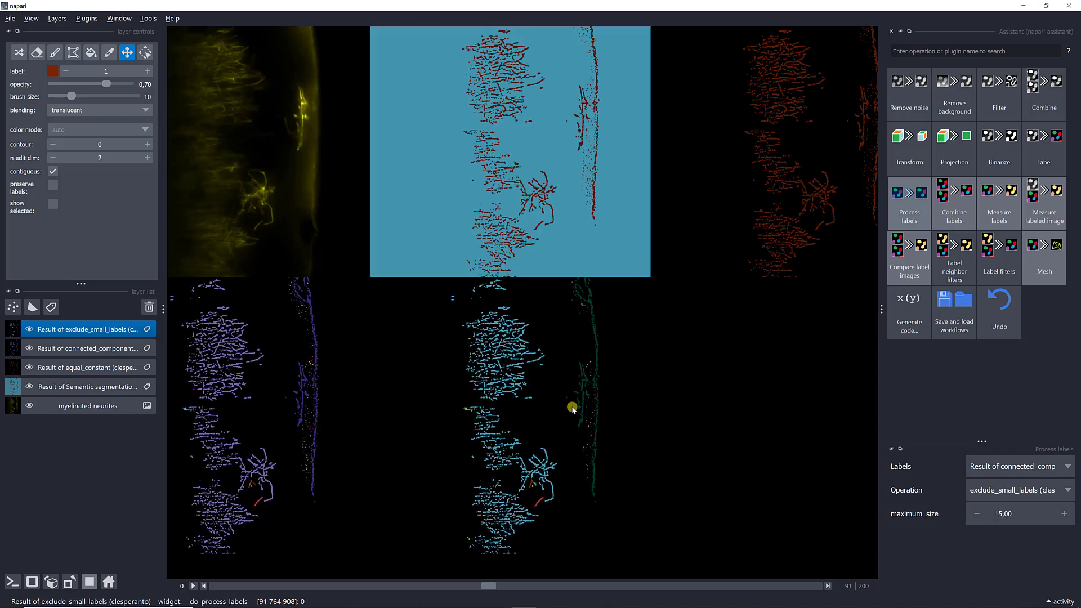
{"action": "scroll", "coordinate": [572, 409], "scroll_direction": "up", "scroll_amount": 5}
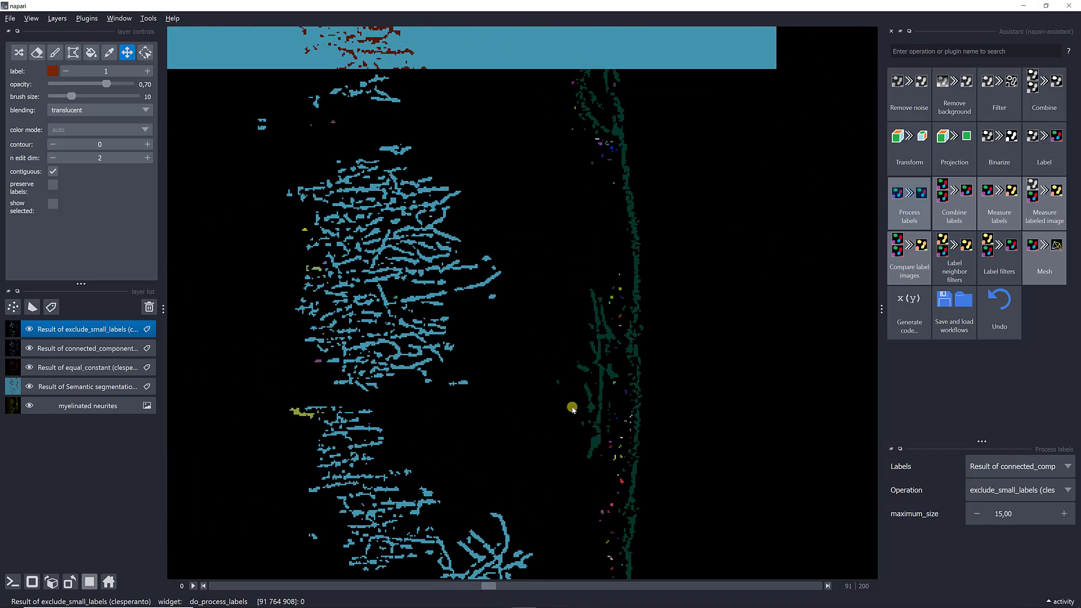
{"action": "scroll", "coordinate": [573, 409], "scroll_direction": "up", "scroll_amount": 1}
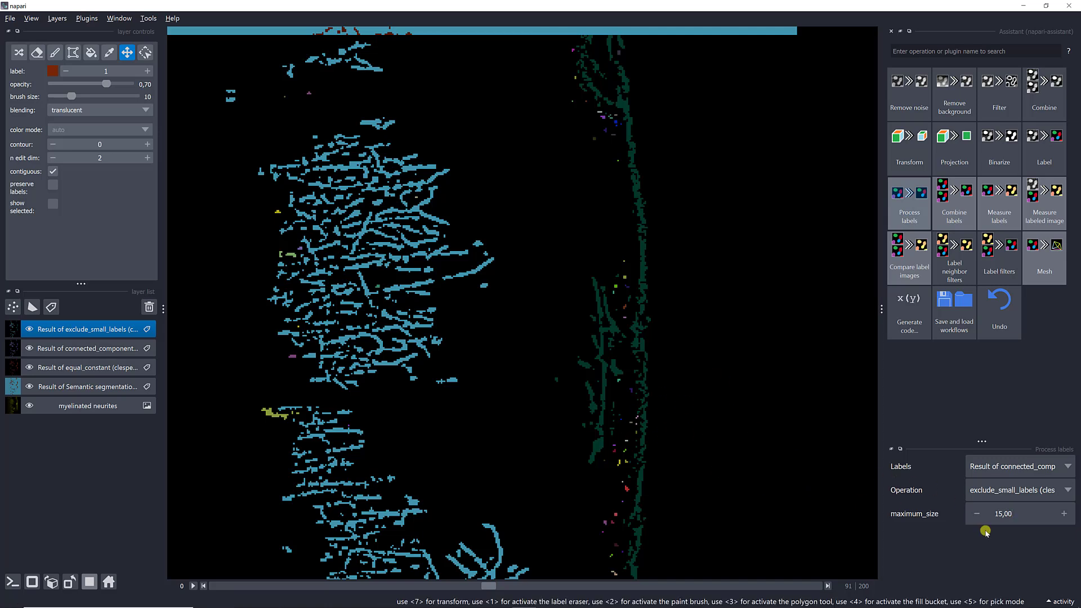
{"action": "key", "text": "BackSpace"}
{"action": "type", "text": "0"}
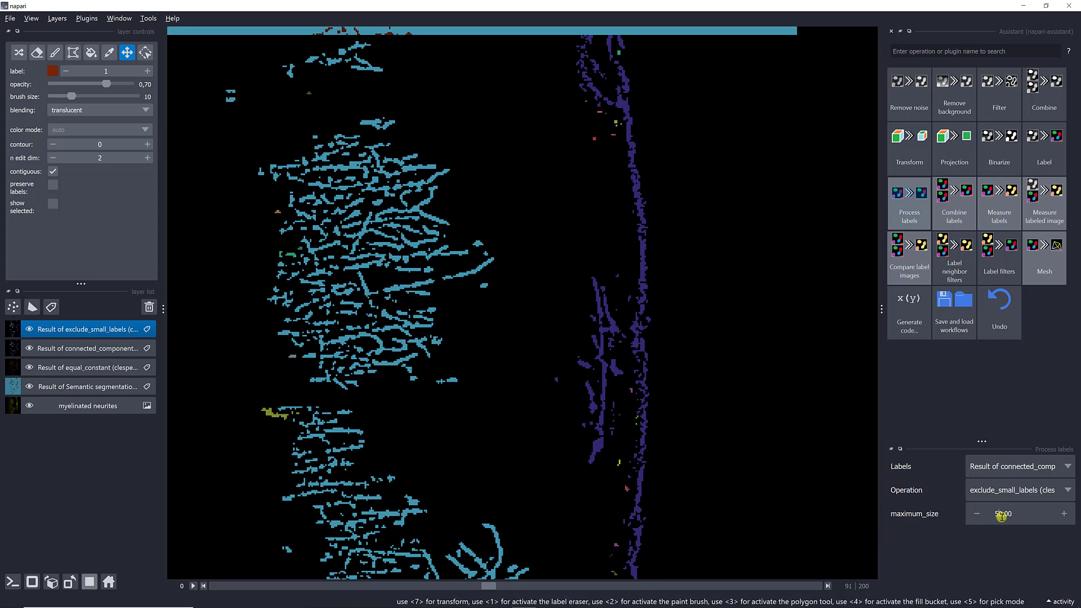
{"action": "key", "text": "BackSpace"}
{"action": "type", "text": "10"}
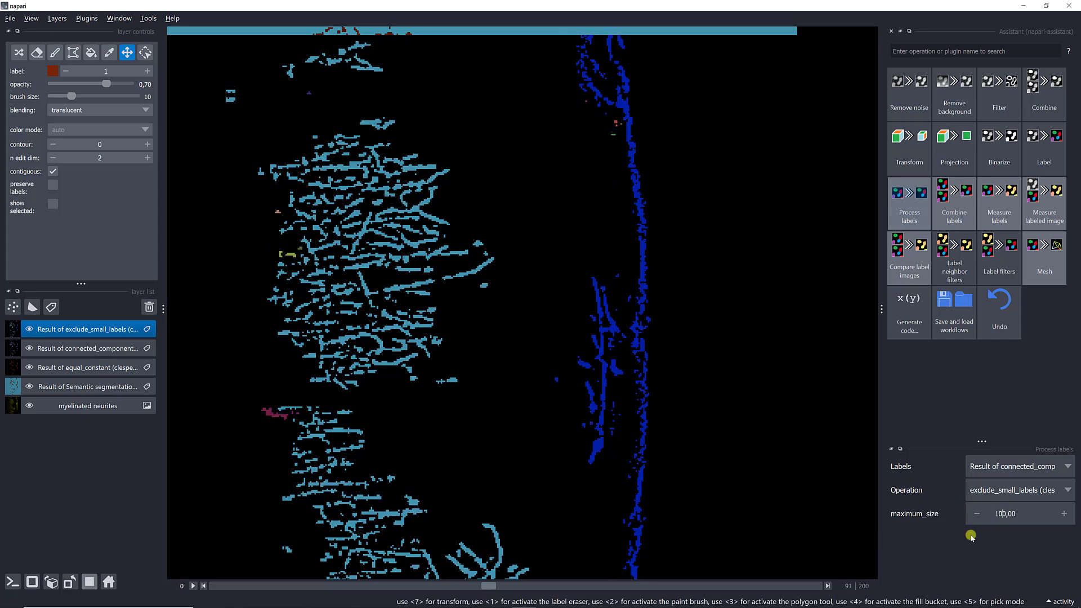
{"action": "scroll", "coordinate": [453, 421], "scroll_direction": "down", "scroll_amount": 2}
{"action": "scroll", "coordinate": [453, 421], "scroll_direction": "down", "scroll_amount": 5}
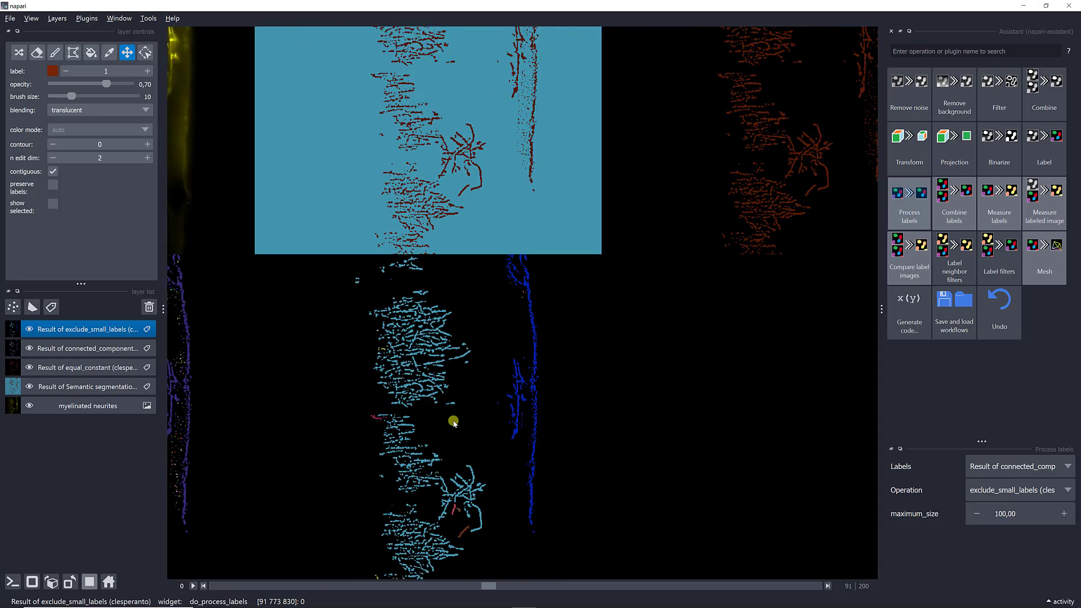
Export the workflow to the desktop (Bureau) as a YAML file named neuritePipeline.
{"action": "scroll", "coordinate": [454, 421], "scroll_direction": "up", "scroll_amount": 1}
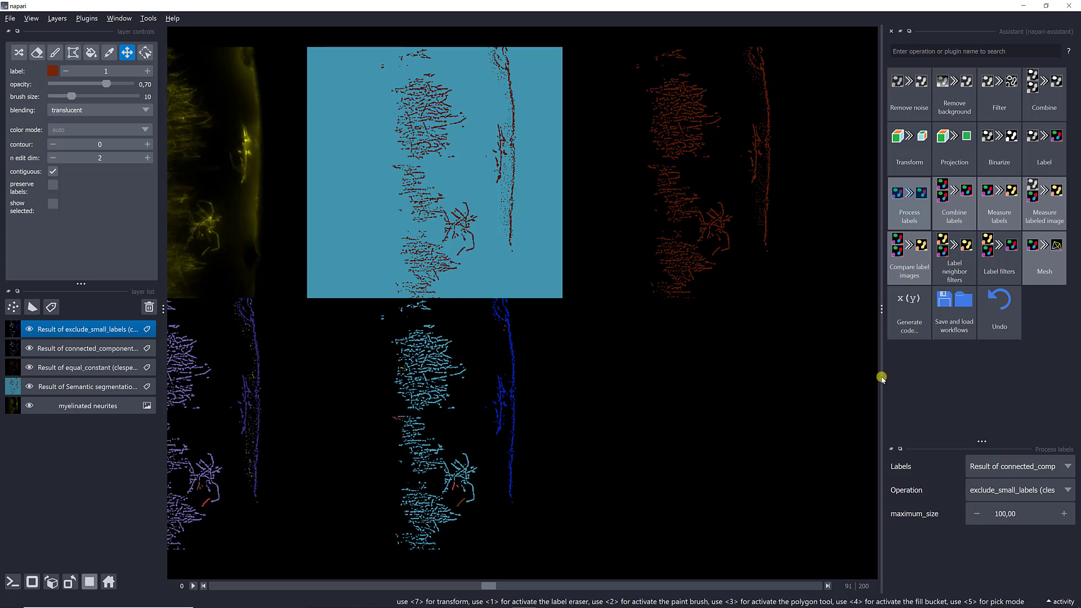
{"action": "left_click", "coordinate": [959, 325]}
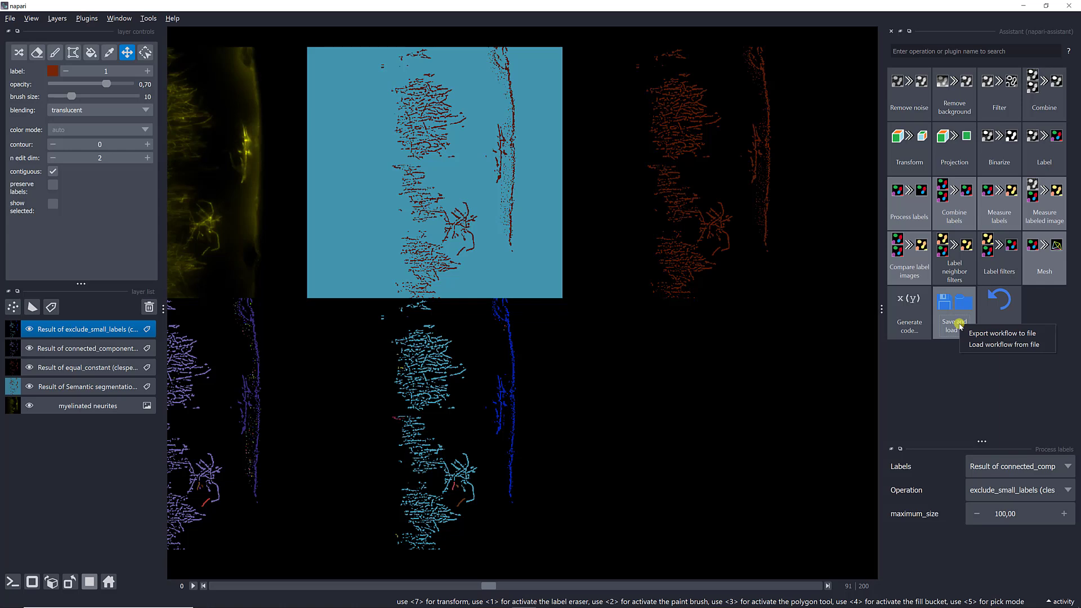
{"action": "left_click", "coordinate": [958, 325]}
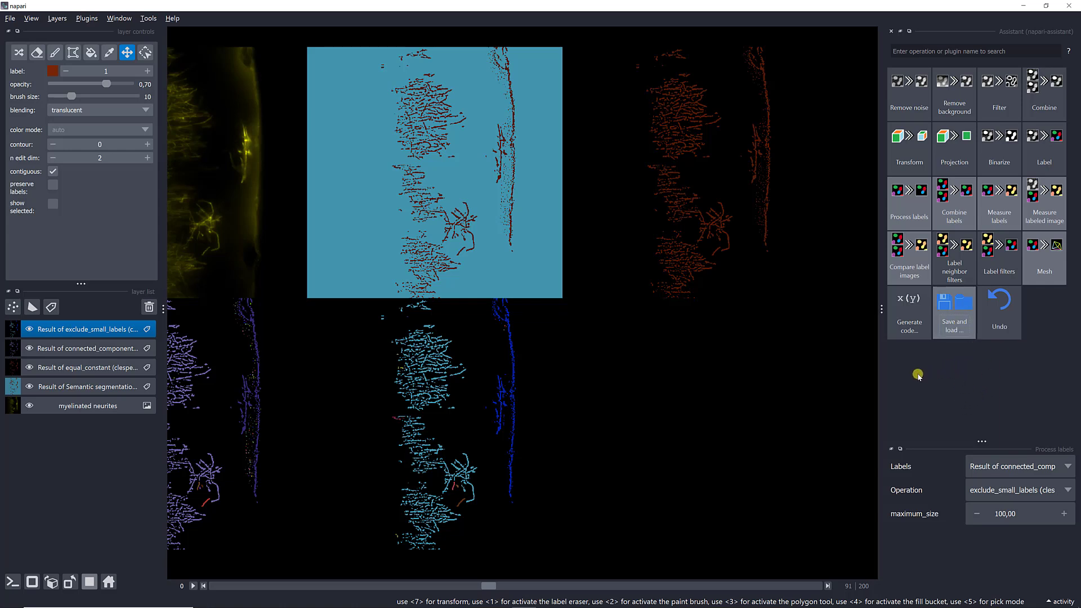
{"action": "left_click", "coordinate": [953, 310]}
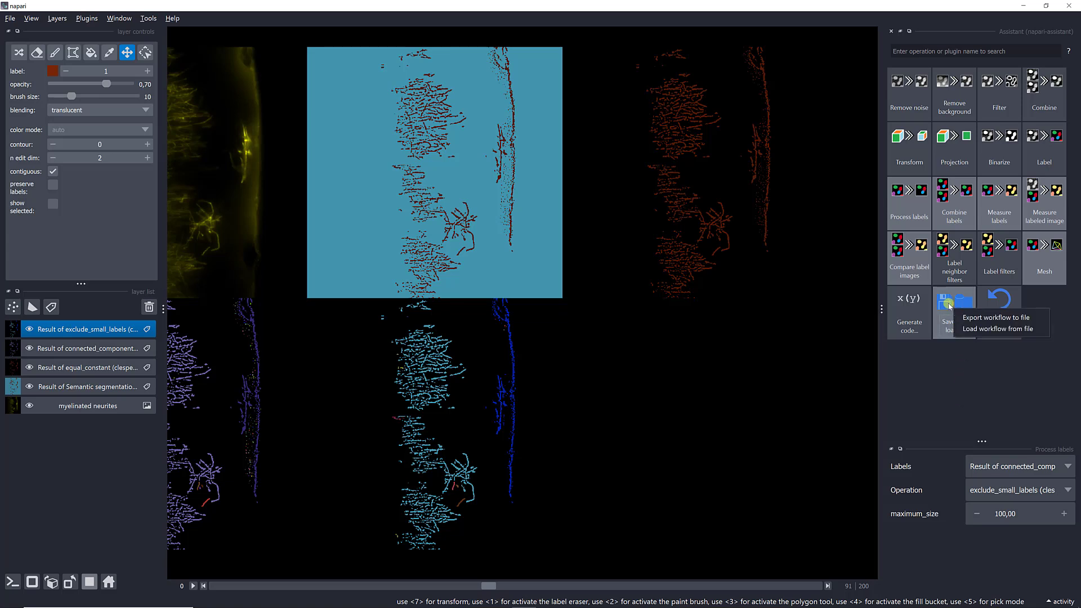
{"action": "left_click", "coordinate": [962, 318]}
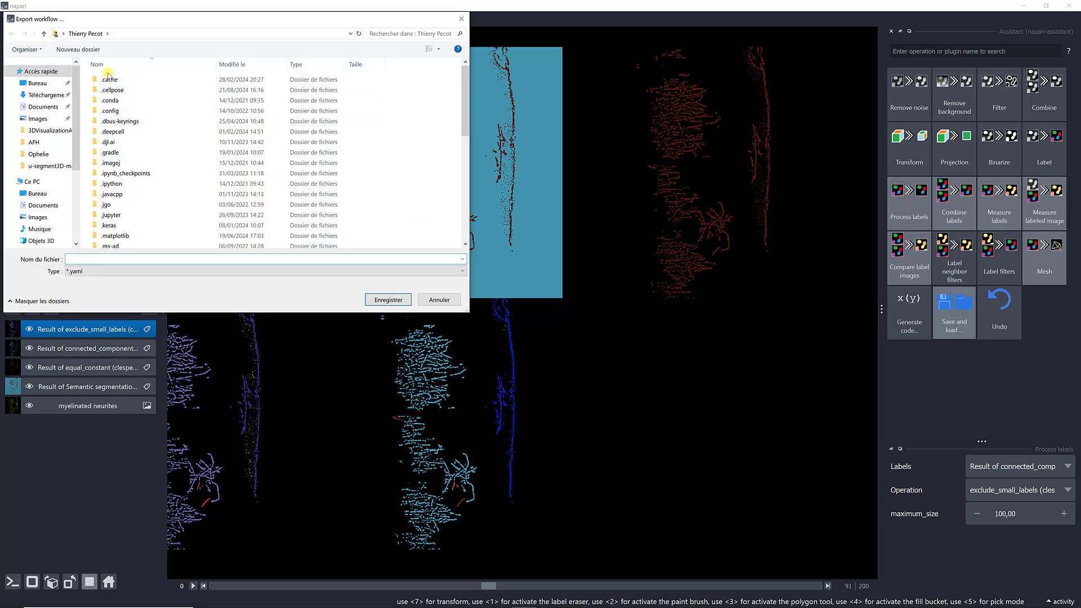
{"action": "left_click", "coordinate": [36, 82]}
{"action": "left_click", "coordinate": [89, 260]}
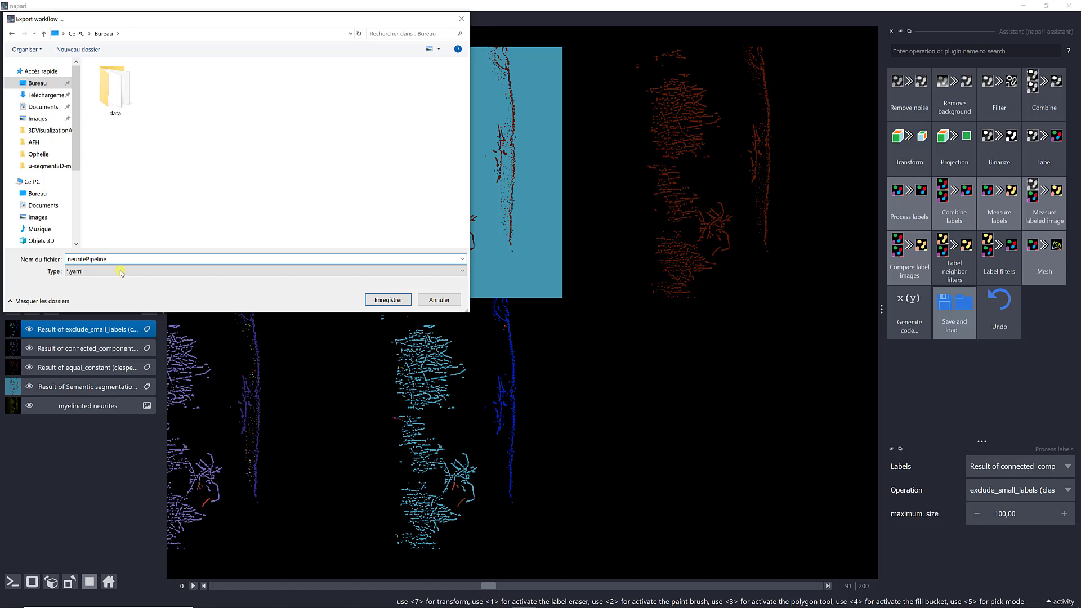
{"action": "left_click", "coordinate": [391, 304]}
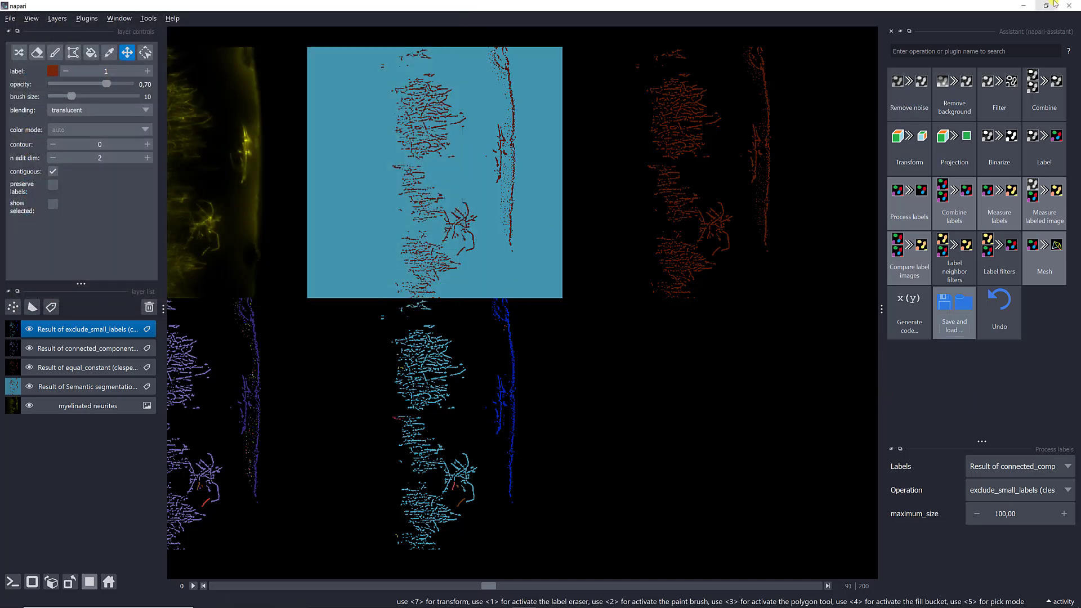
Close napari and switch to the Anaconda Prompt running the NapariEnv environment.
{"action": "left_click", "coordinate": [1076, 5]}
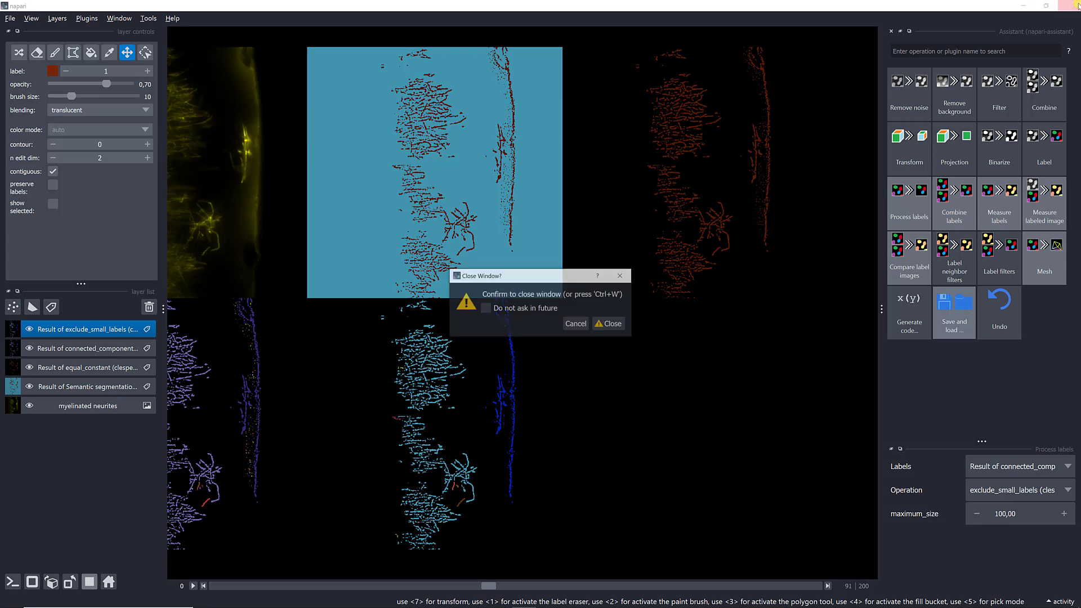
{"action": "left_click", "coordinate": [580, 325]}
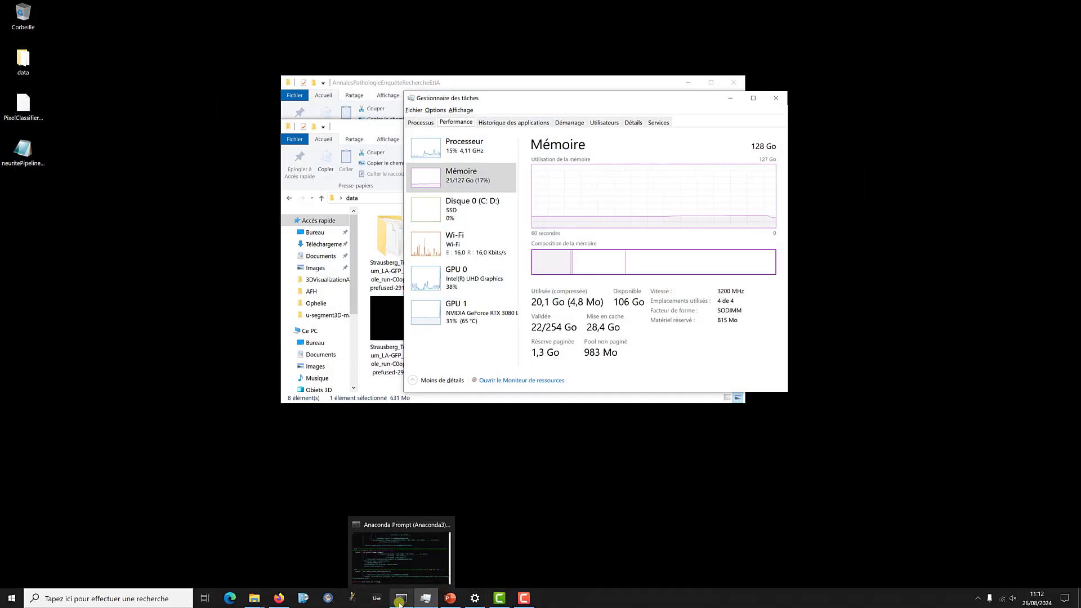
{"action": "left_click", "coordinate": [401, 602]}
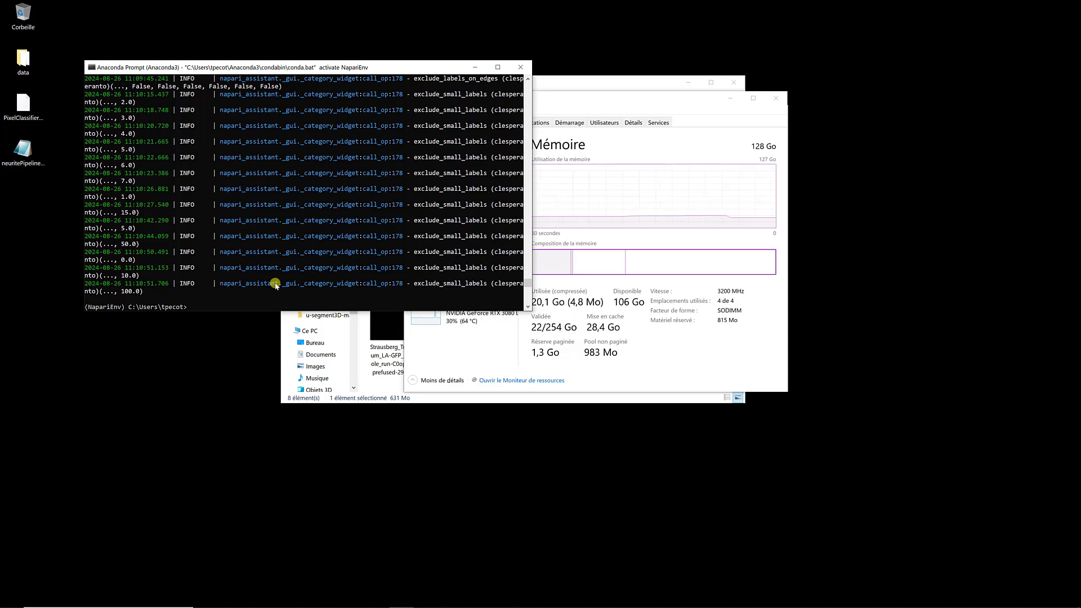
Look through the logged operations in the prompt and relaunch napari from the NapariEnv environment.
{"action": "scroll", "coordinate": [271, 223], "scroll_direction": "up", "scroll_amount": 9}
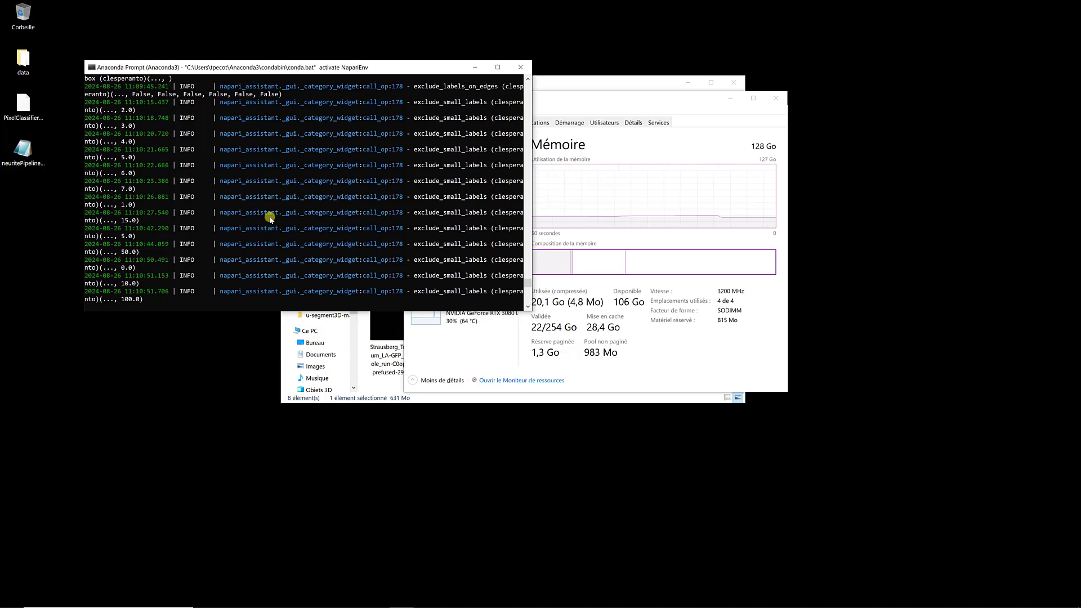
{"action": "scroll", "coordinate": [270, 220], "scroll_direction": "up", "scroll_amount": 3}
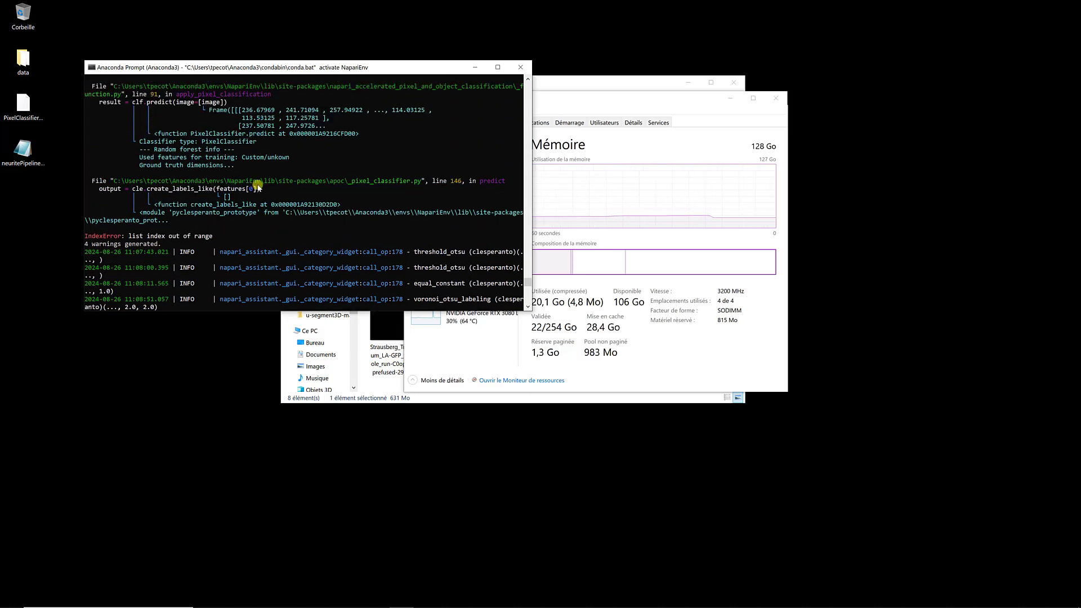
{"action": "scroll", "coordinate": [258, 187], "scroll_direction": "up", "scroll_amount": 5}
{"action": "scroll", "coordinate": [258, 188], "scroll_direction": "up", "scroll_amount": 8}
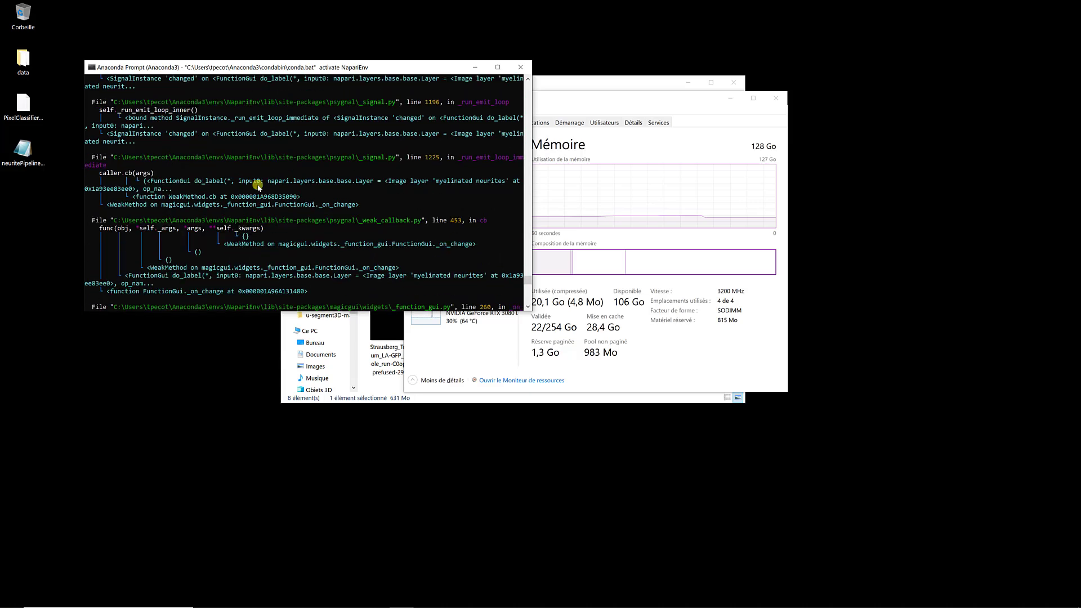
{"action": "scroll", "coordinate": [258, 187], "scroll_direction": "down", "scroll_amount": 20}
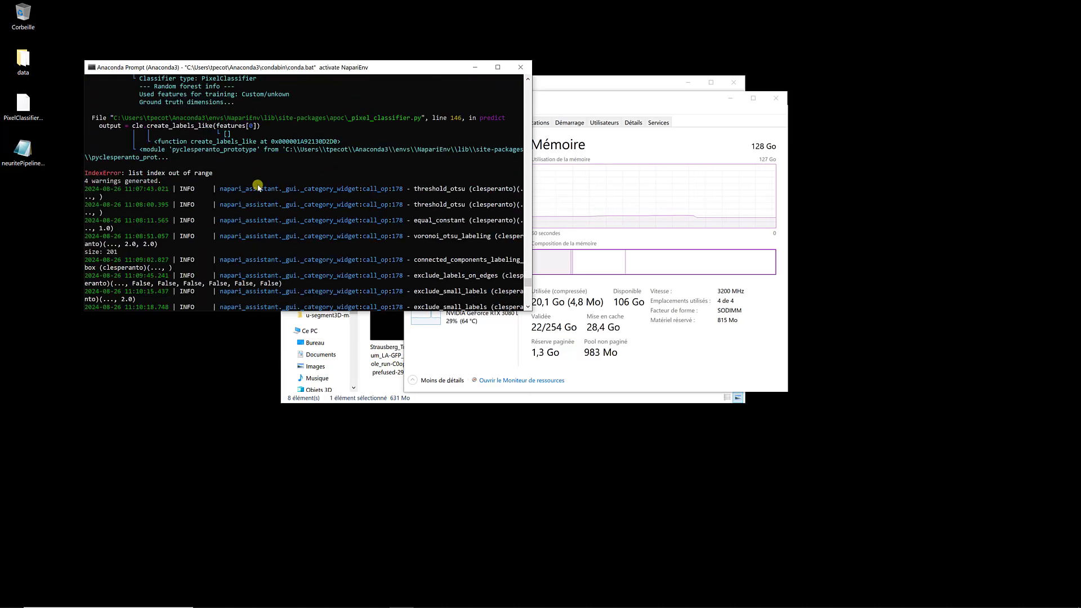
{"action": "scroll", "coordinate": [258, 187], "scroll_direction": "down", "scroll_amount": 1}
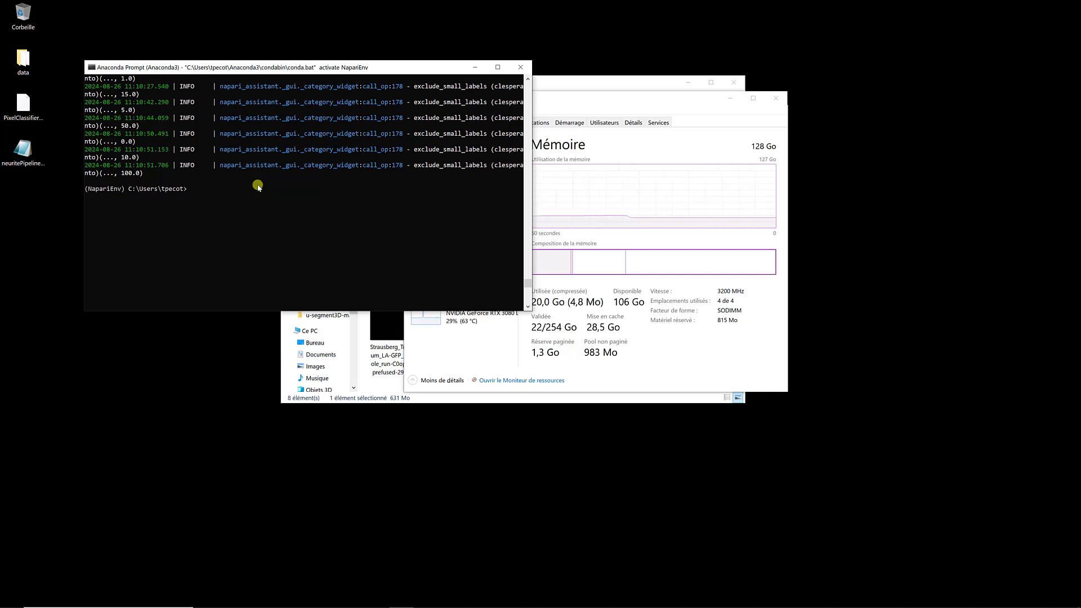
{"action": "type", "text": "napari"}
{"action": "key", "text": "Return"}
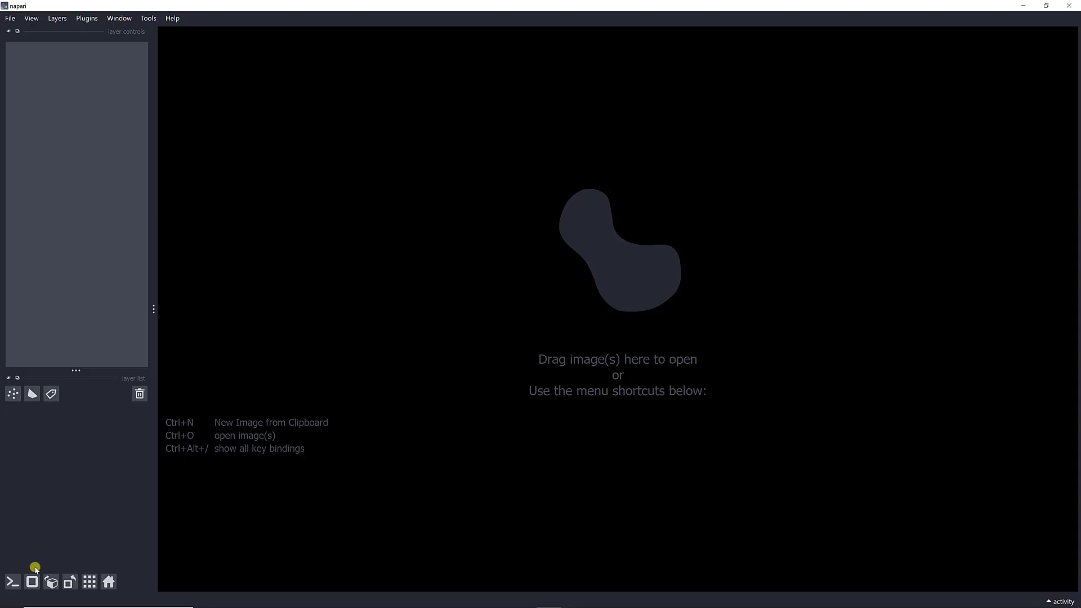
In the napari console, import pyclesperanto_prototype as cle and run cle.select_device("0"), then hide the console.
{"action": "left_click", "coordinate": [13, 583]}
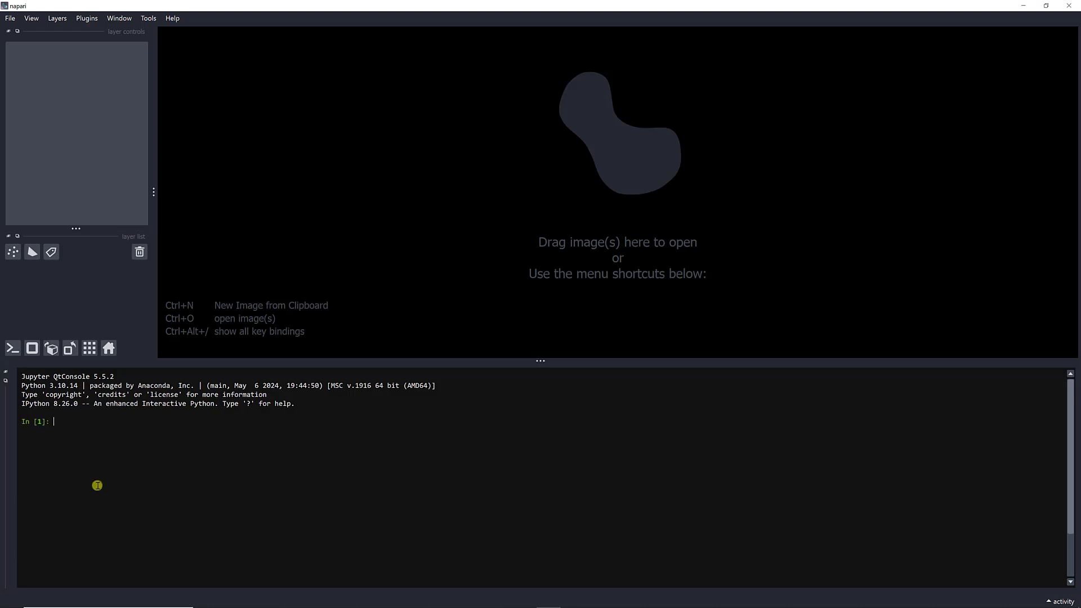
{"action": "type", "text": "cle.select_device(\"0\")"}
{"action": "key", "text": "Up"}
{"action": "key", "text": "Return"}
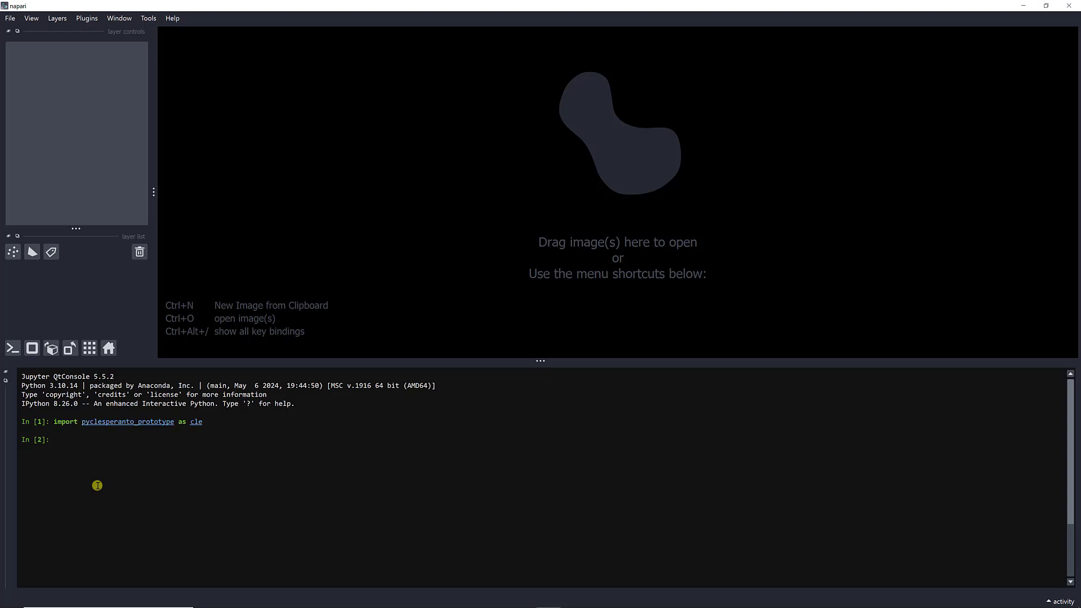
{"action": "type", "text": "cle.select_device(\"0\")"}
{"action": "key", "text": "Return"}
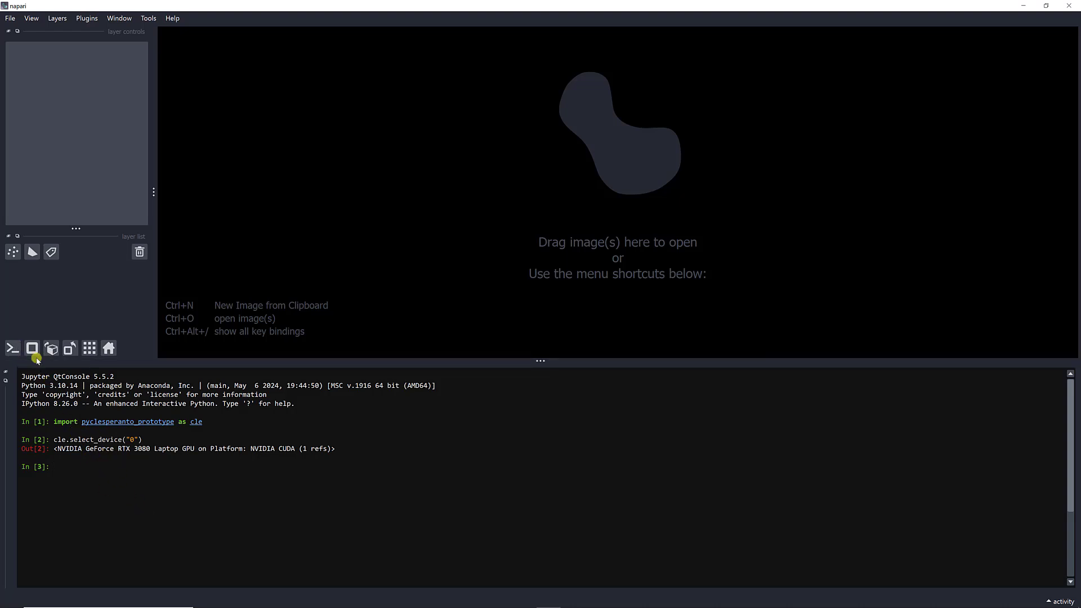
{"action": "left_click", "coordinate": [12, 348]}
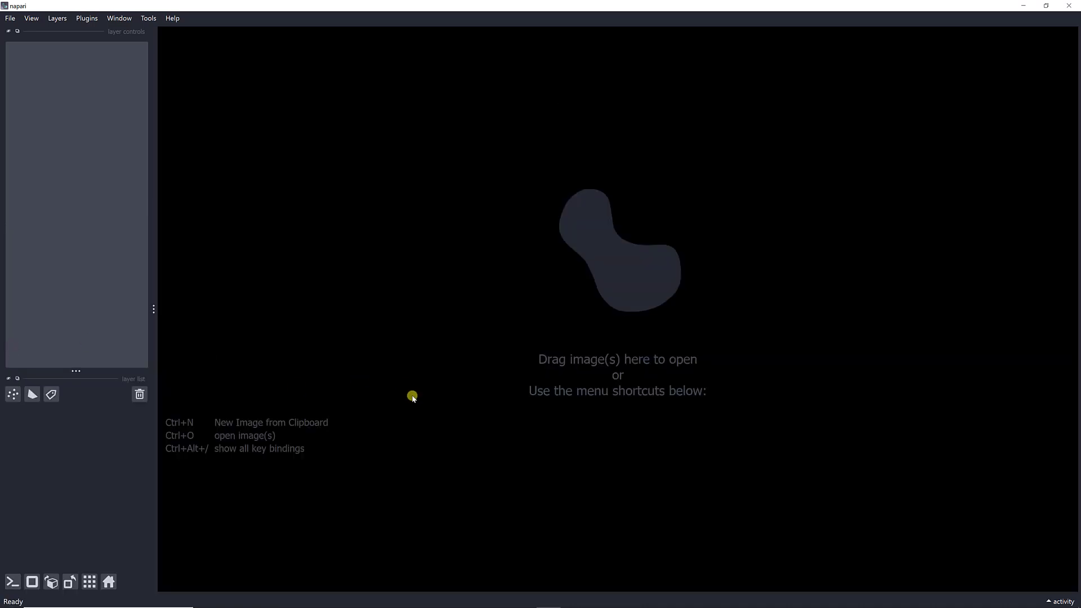
Switch to the data folder in File Explorer and load PR012_L.tif into napari.
{"action": "key", "text": "alt+Tab"}
{"action": "key", "text": "alt+Tab"}
{"action": "key", "text": "alt+Tab"}
{"action": "key", "text": "alt+Tab"}
{"action": "key", "text": "alt+Tab"}
{"action": "key", "text": "alt+Tab"}
{"action": "key", "text": "alt+Tab"}
{"action": "key", "text": "alt+Tab"}
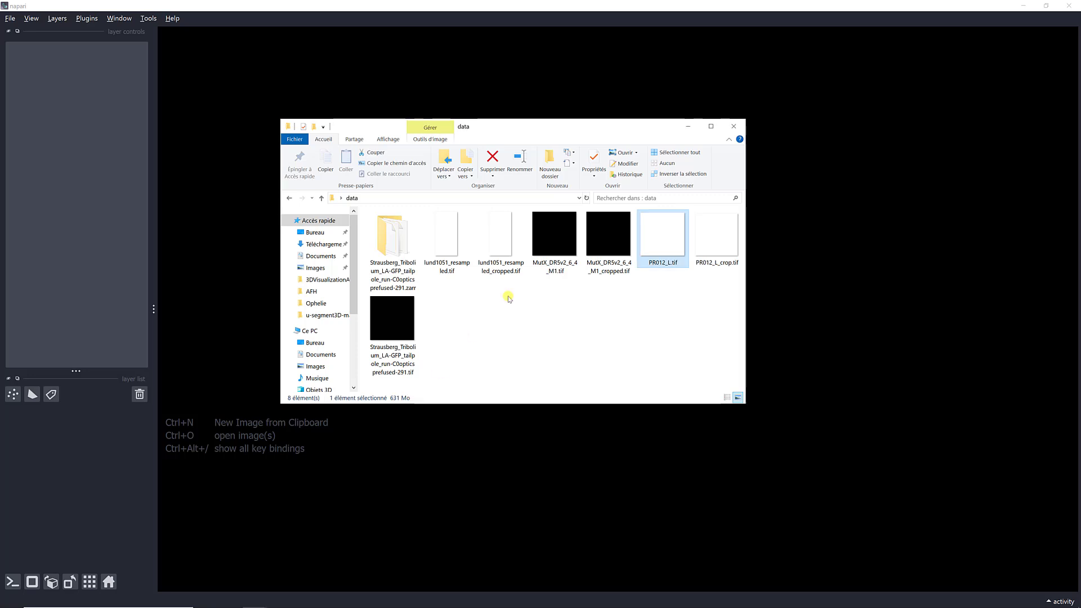
{"action": "left_click_drag", "start_coordinate": [664, 233], "coordinate": [591, 462]}
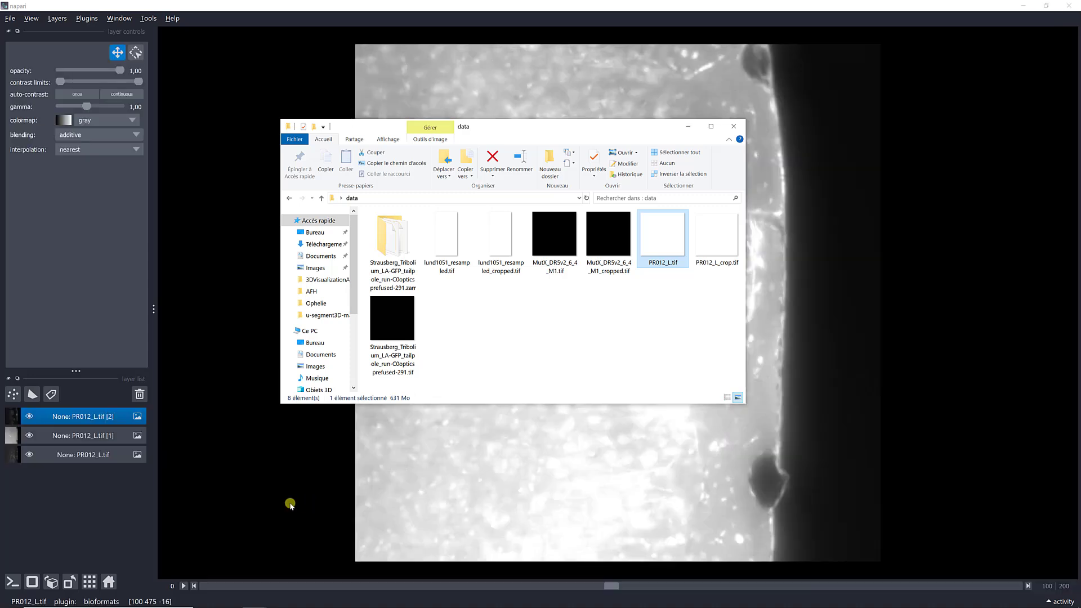
Delete the PR012_L.tif [1] and PR012_L.tif layers, keeping only PR012_L.tif [2].
{"action": "left_click", "coordinate": [55, 437]}
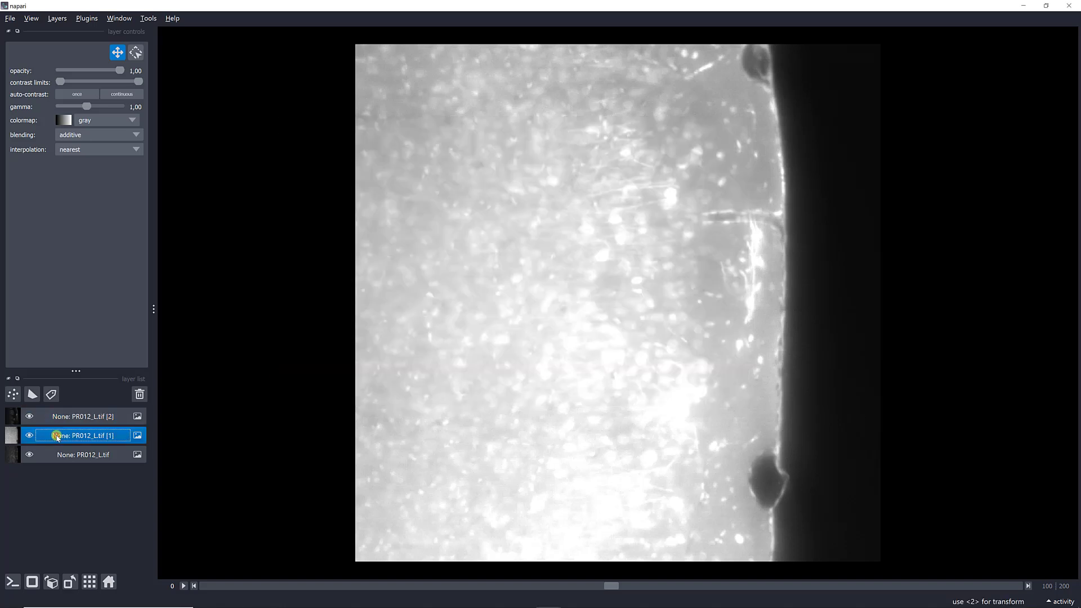
{"action": "left_click", "coordinate": [138, 395]}
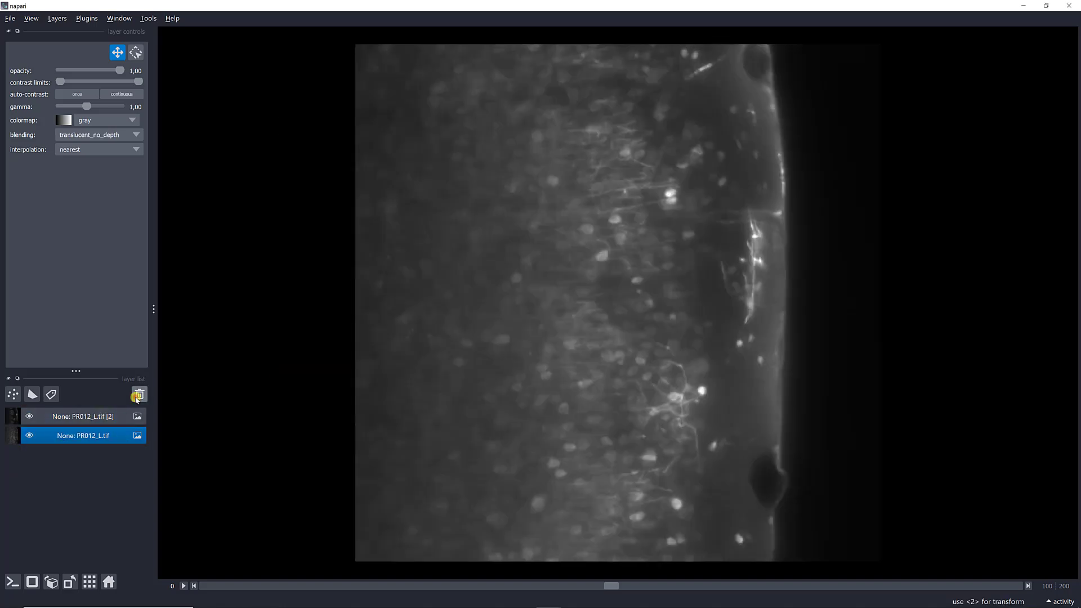
{"action": "left_click", "coordinate": [138, 395]}
Rename the remaining PR012_L.tif [2] layer as Myelinated neurites.
{"action": "left_click", "coordinate": [80, 417]}
{"action": "double_click", "coordinate": [80, 417]}
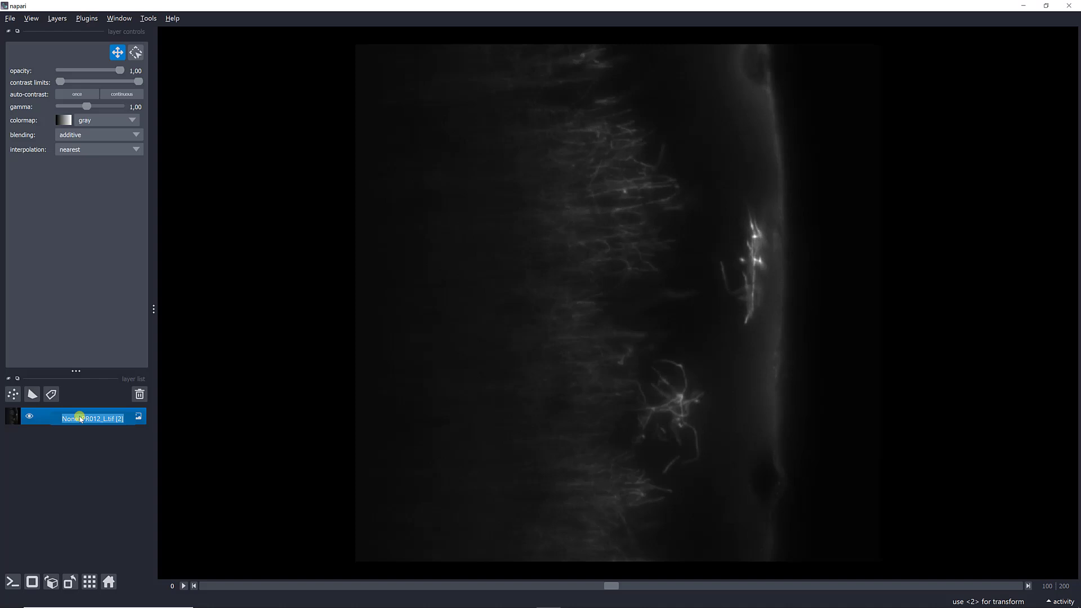
{"action": "type", "text": "M"}
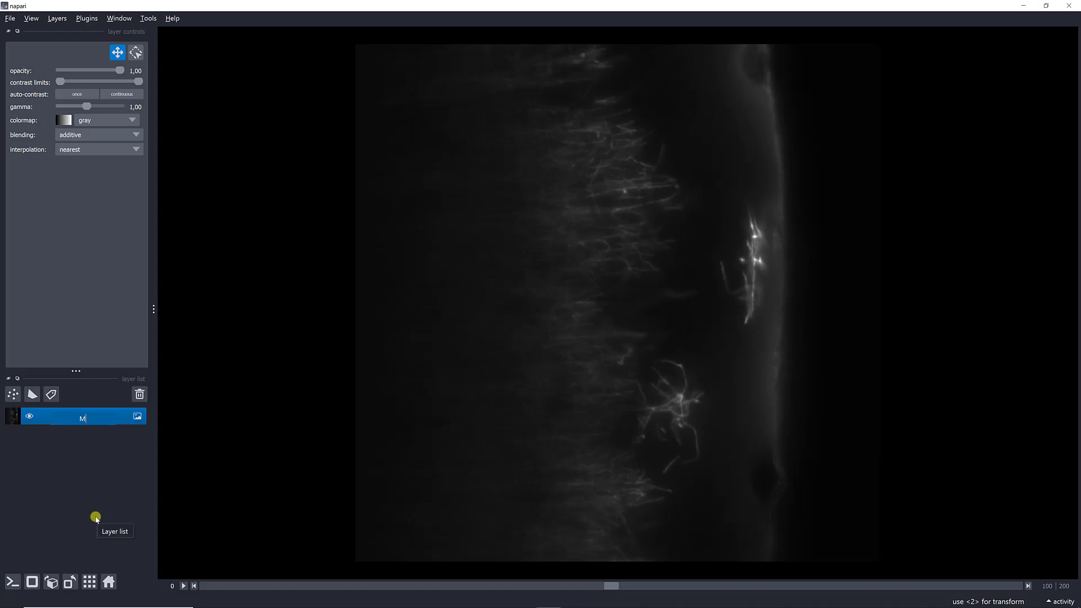
{"action": "type", "text": "yelinated neurites"}
{"action": "key", "text": "Return"}
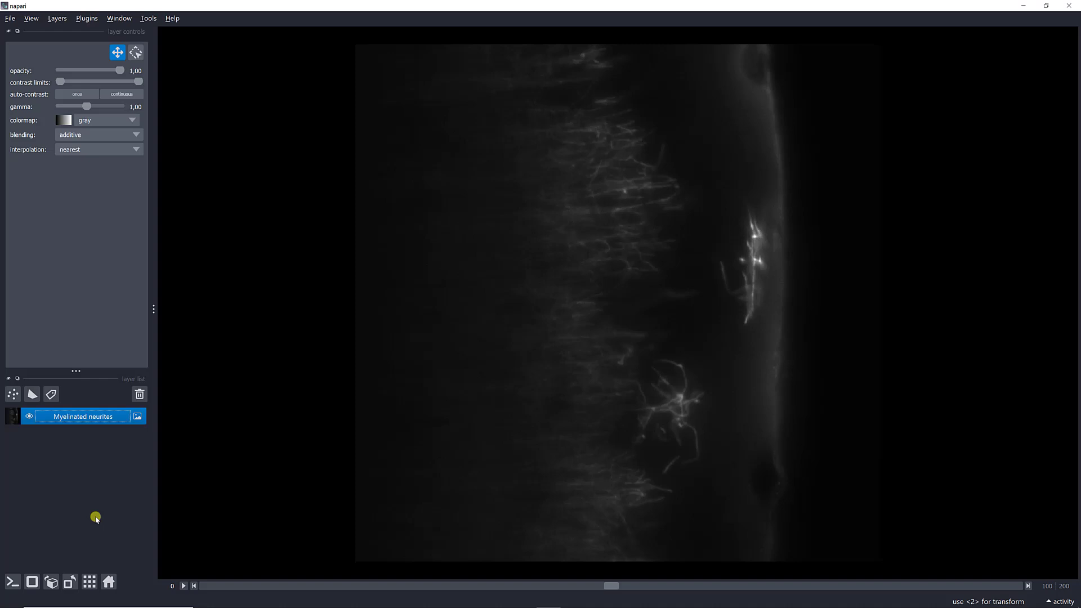
Open the napari Assistant and load the workflow neuritePipeline.yaml from the desktop (Bureau).
{"action": "left_click", "coordinate": [87, 18]}
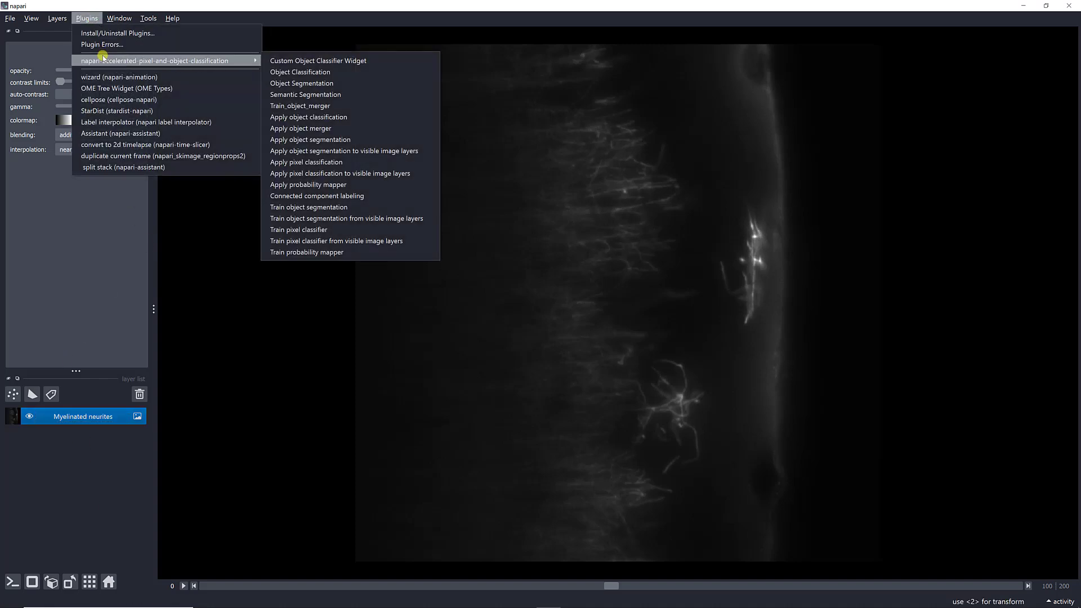
{"action": "left_click", "coordinate": [115, 134]}
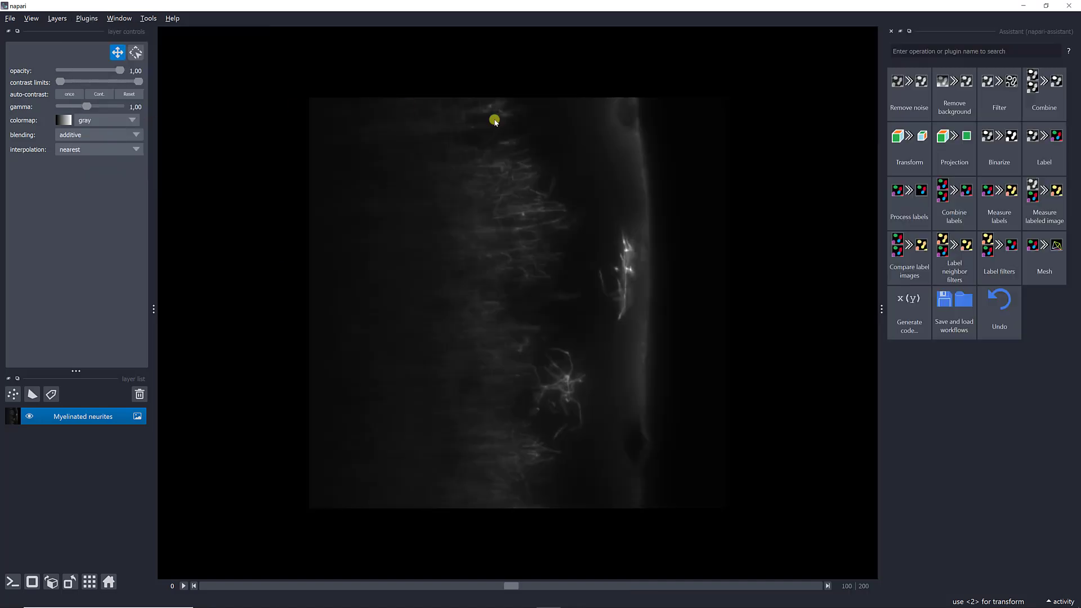
{"action": "left_click", "coordinate": [956, 323]}
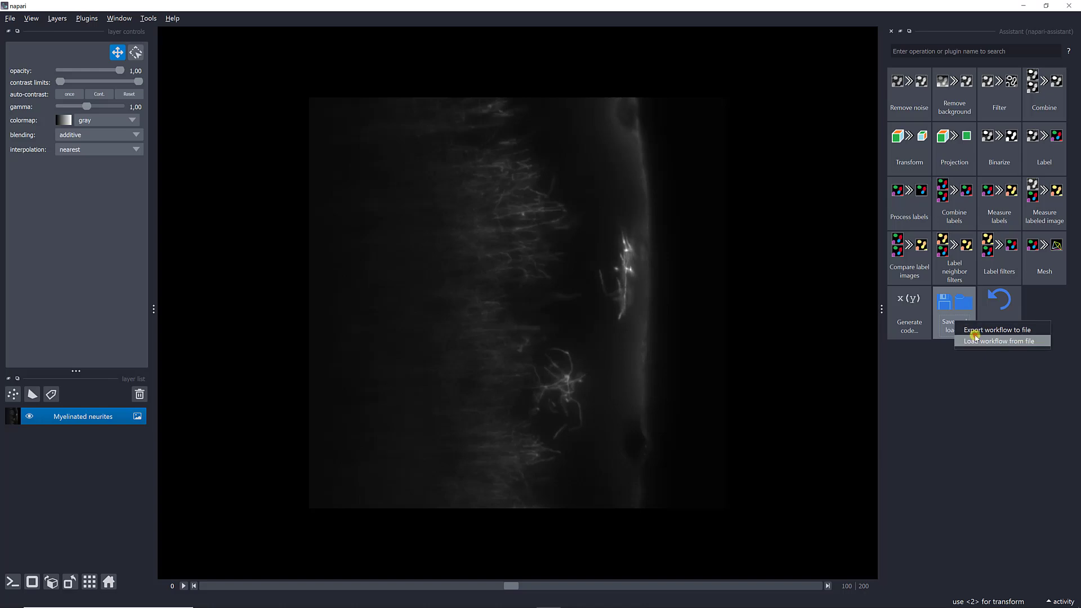
{"action": "left_click", "coordinate": [980, 340]}
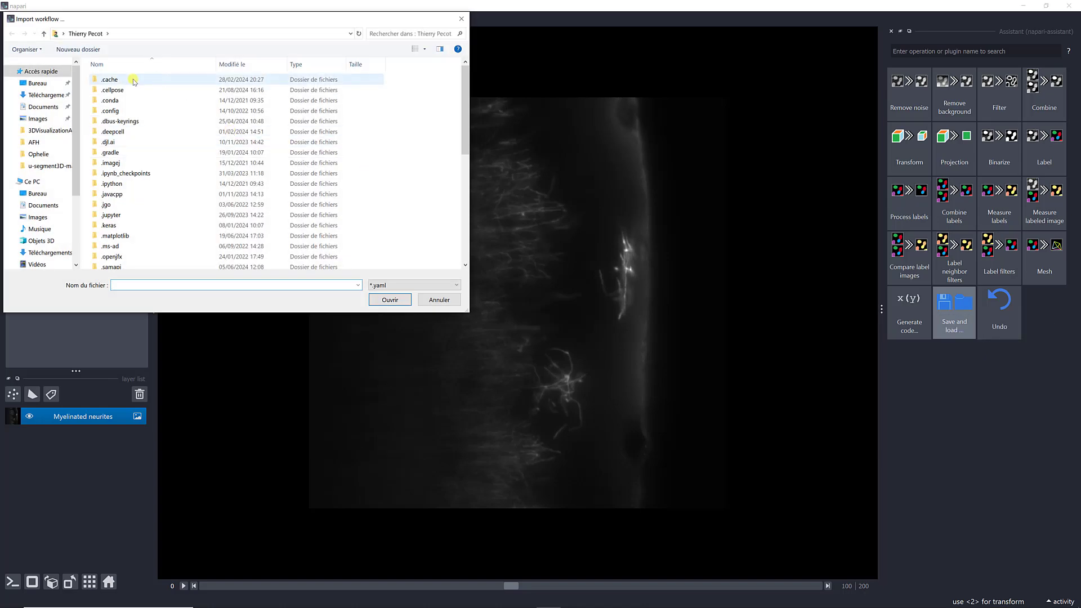
{"action": "left_click", "coordinate": [37, 83]}
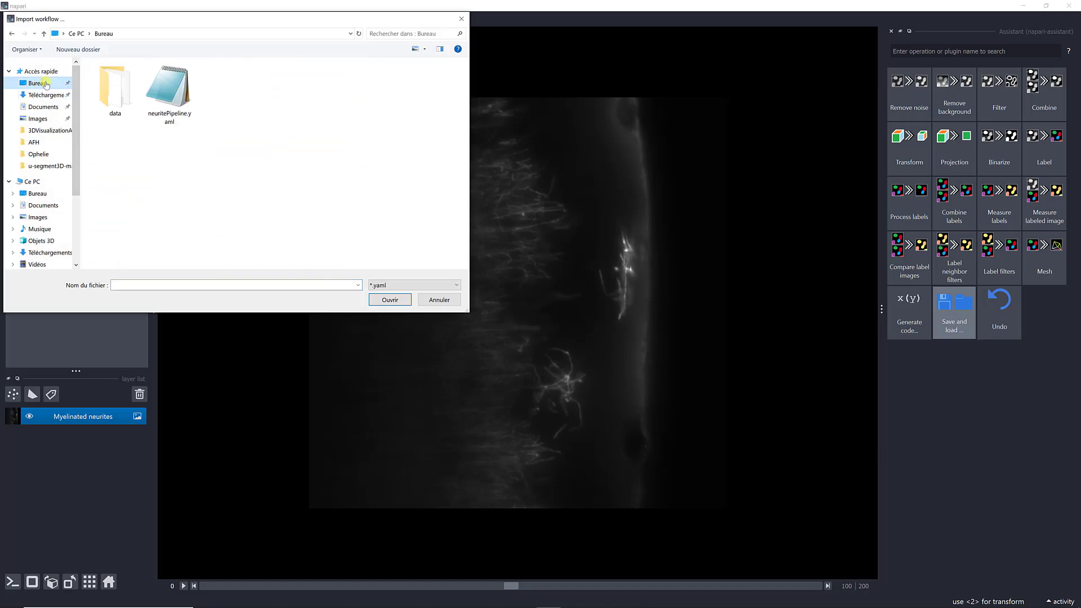
{"action": "left_click", "coordinate": [162, 103]}
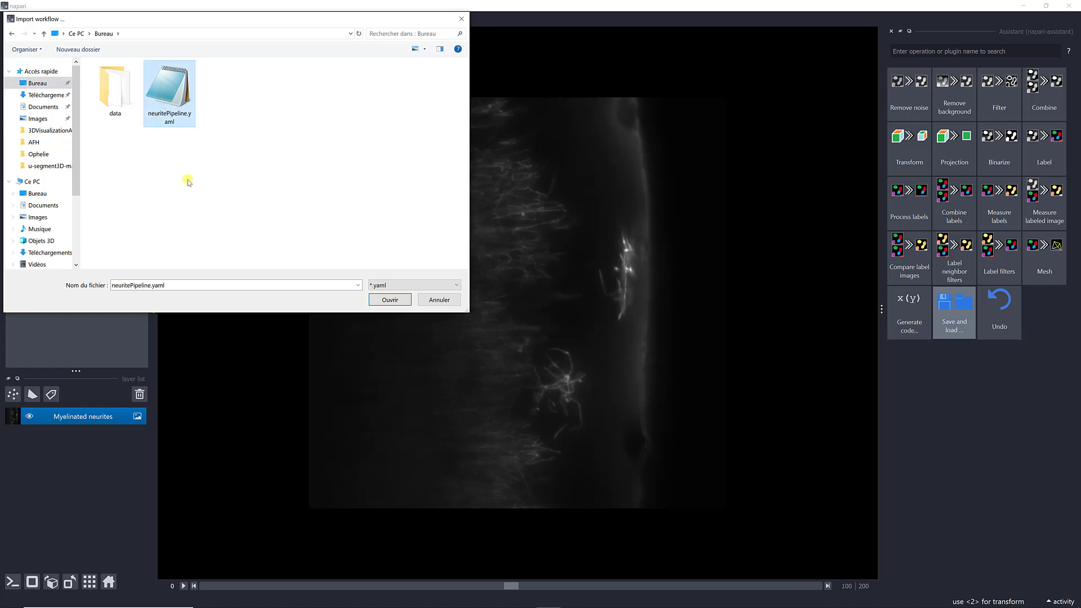
{"action": "left_click", "coordinate": [373, 303]}
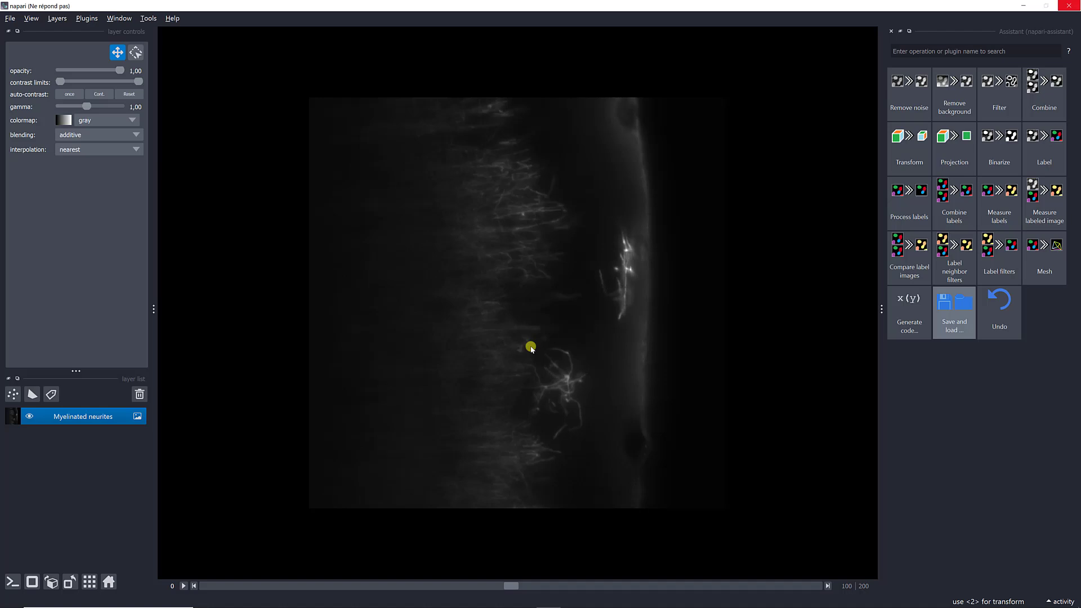
{"action": "key", "text": "alt+Tab"}
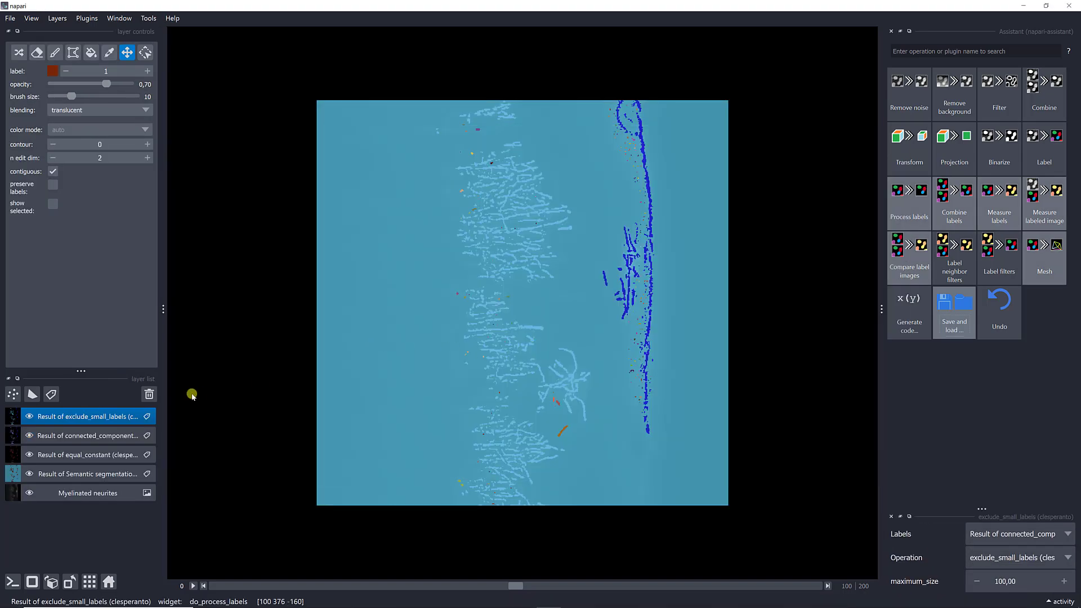
Hide the connected components, equal_constant and semantic segmentation result layers and move to slice 139 of the stack.
{"action": "left_click", "coordinate": [90, 417]}
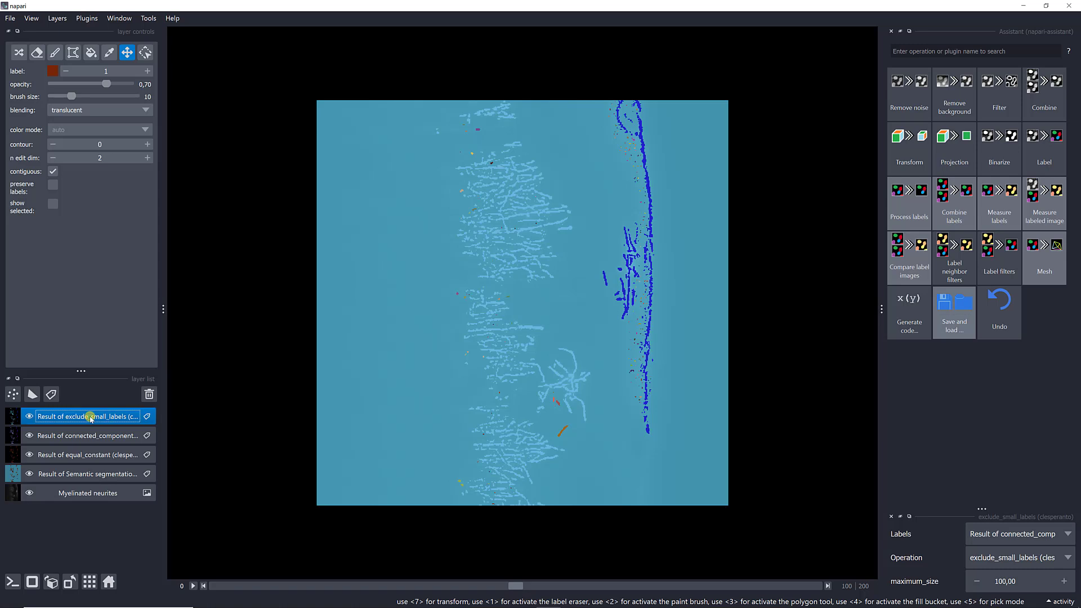
{"action": "left_click", "coordinate": [30, 435]}
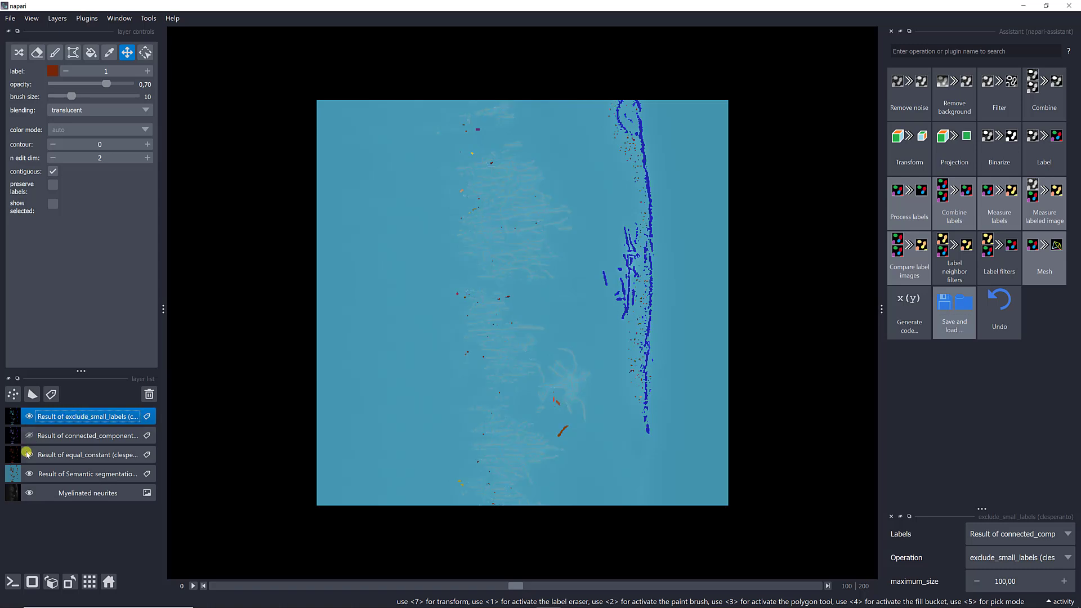
{"action": "left_click", "coordinate": [29, 455]}
{"action": "left_click", "coordinate": [27, 475]}
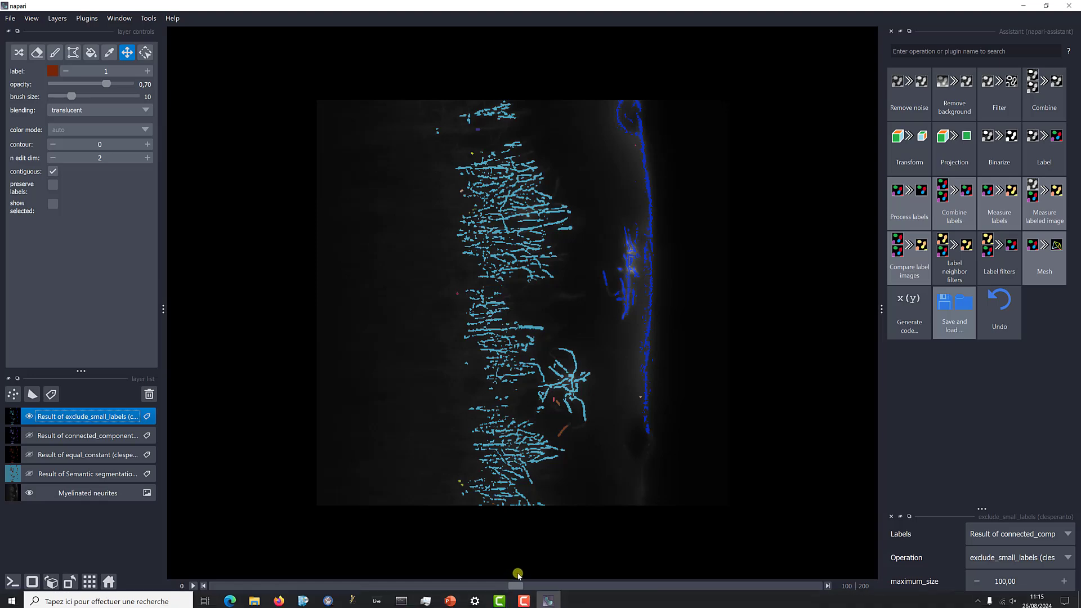
{"action": "left_click_drag", "start_coordinate": [516, 585], "coordinate": [632, 577]}
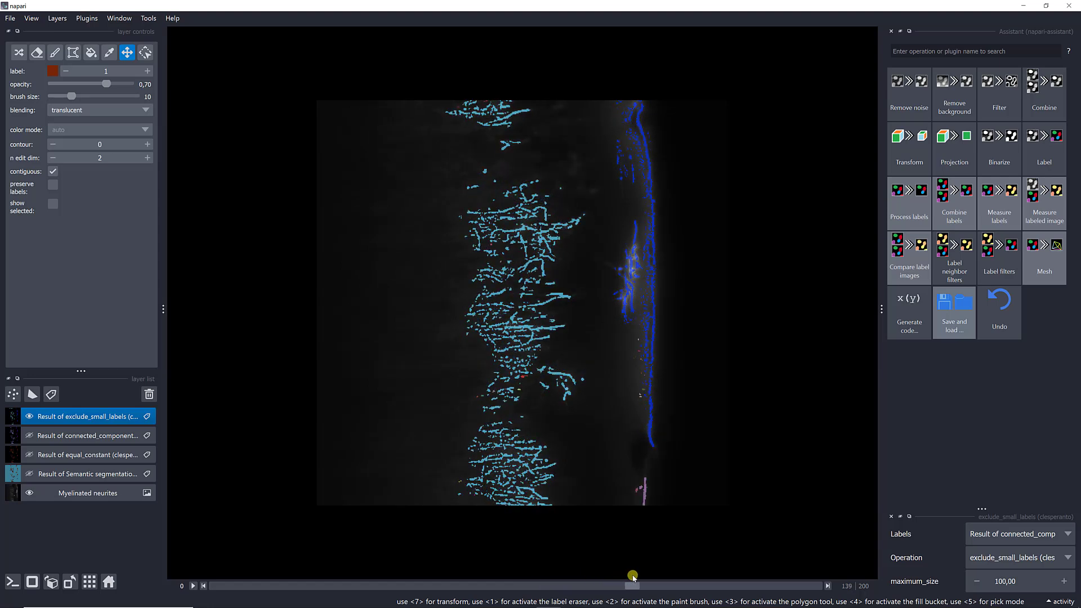